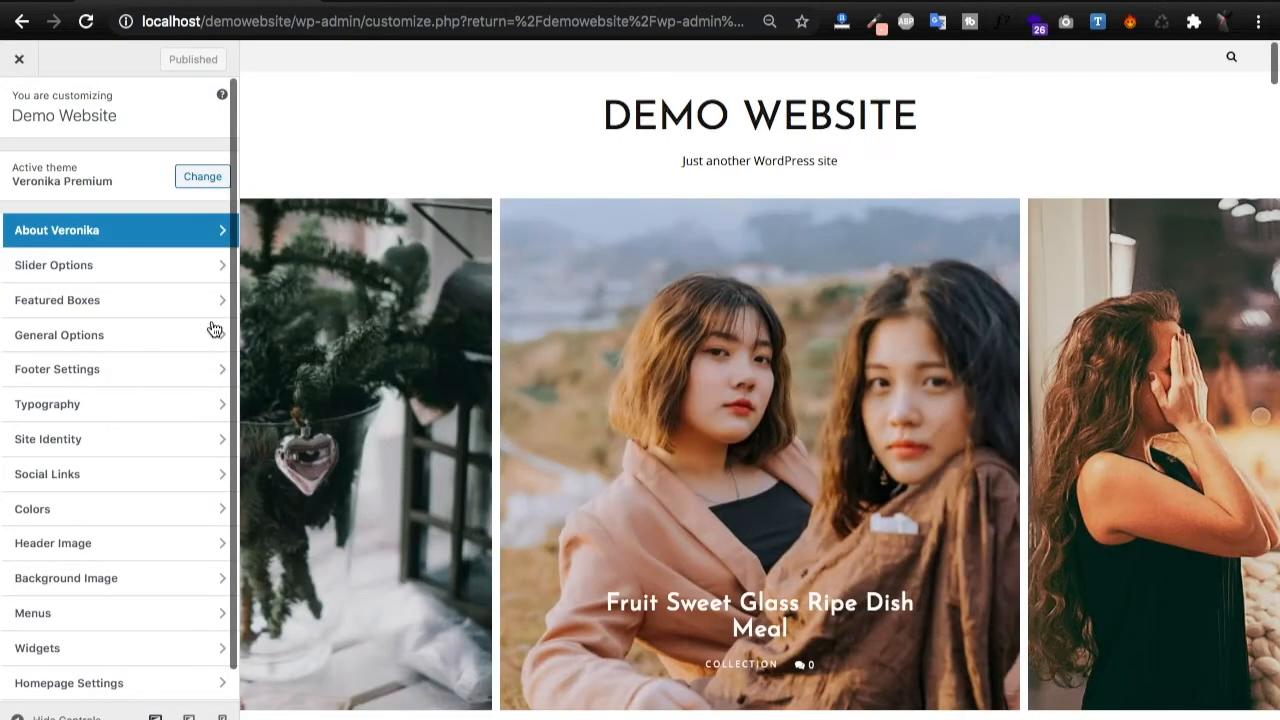
# - Keep the homepage slider enabled, set its category to Fashion with 5 posts, and publish the change
pyautogui.click(186, 267)
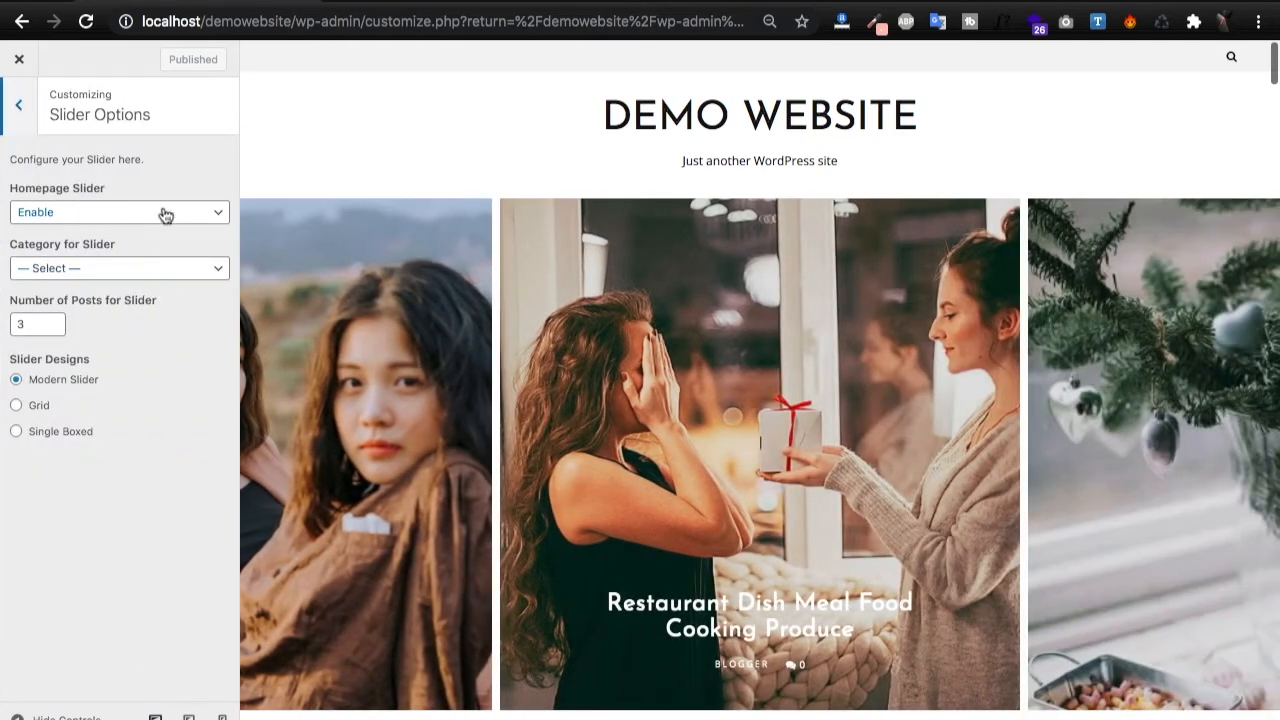
pyautogui.click(165, 215)
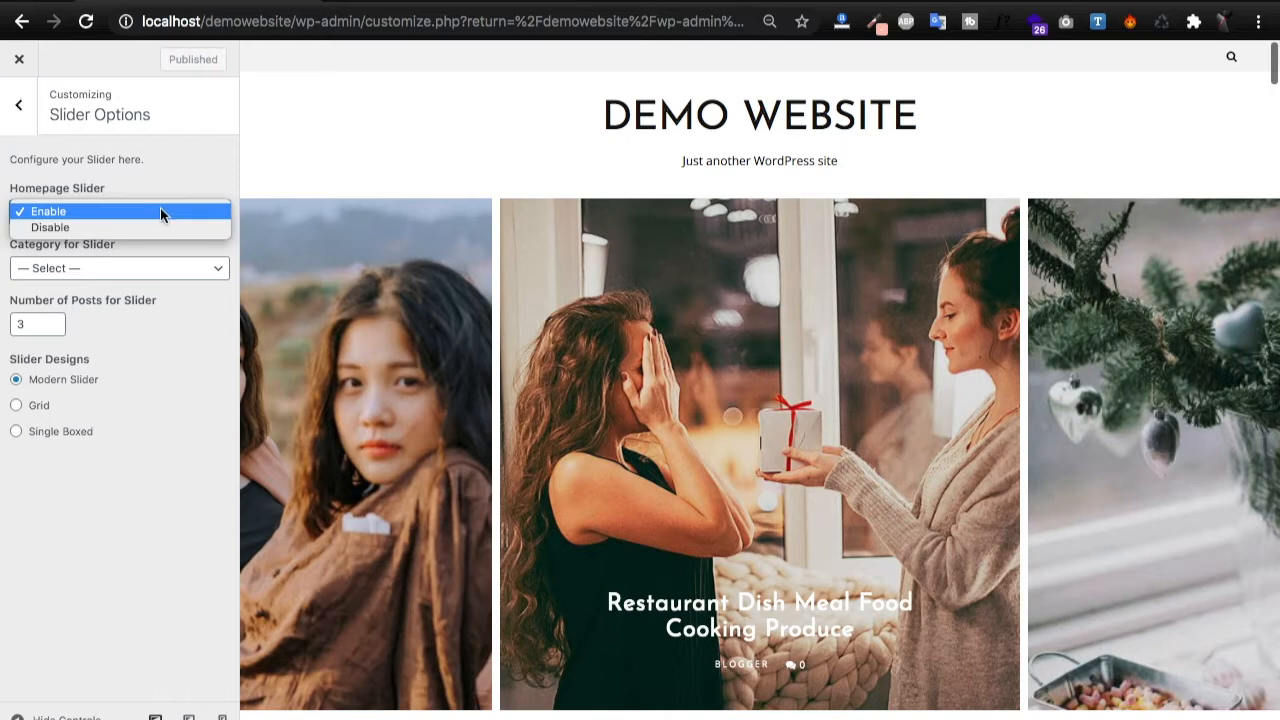
pyautogui.click(131, 212)
pyautogui.click(126, 270)
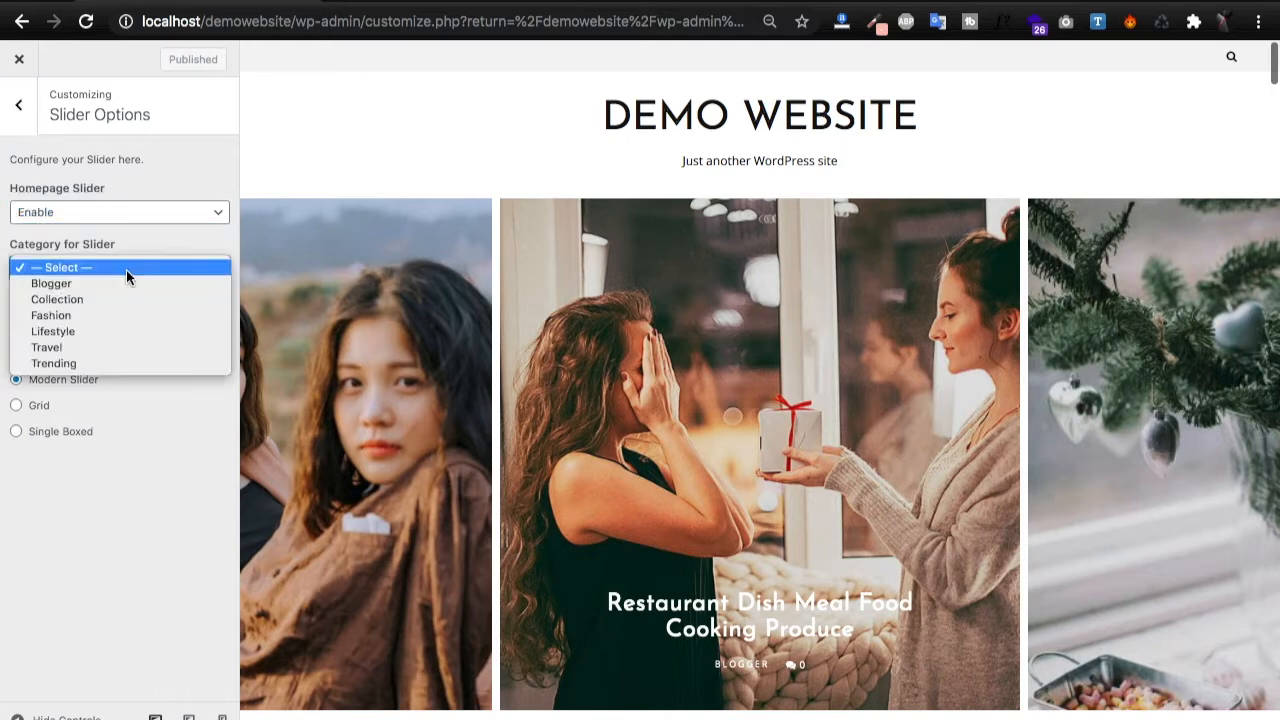
pyautogui.click(124, 310)
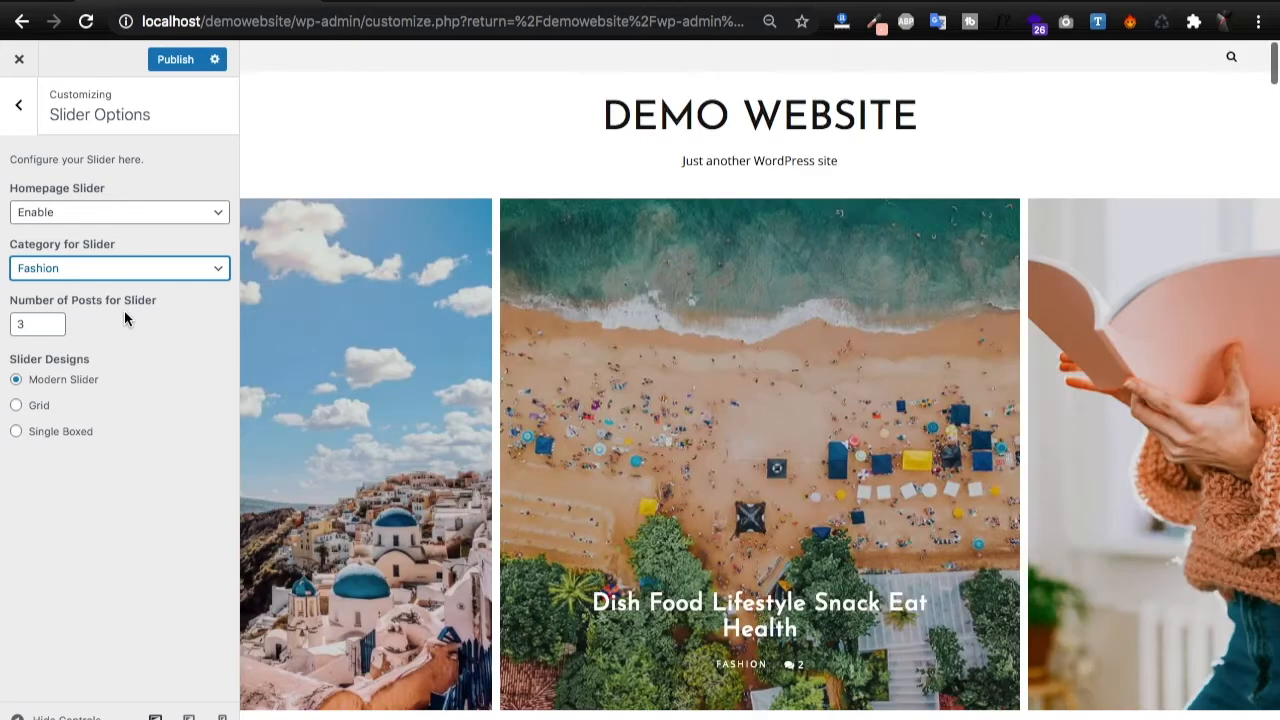
pyautogui.click(53, 320)
pyautogui.click(53, 320)
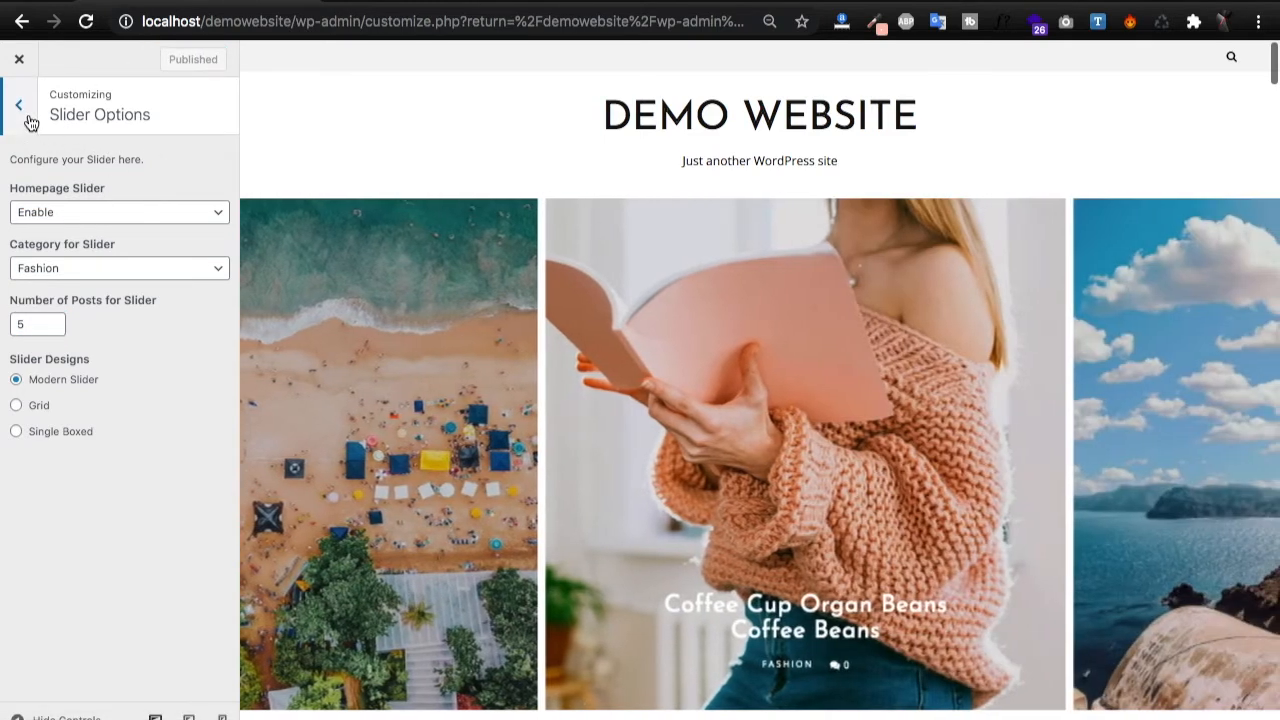
# - Enable the featured boxes and set the Featured Box 1 title to Travelling
pyautogui.click(18, 105)
pyautogui.click(70, 300)
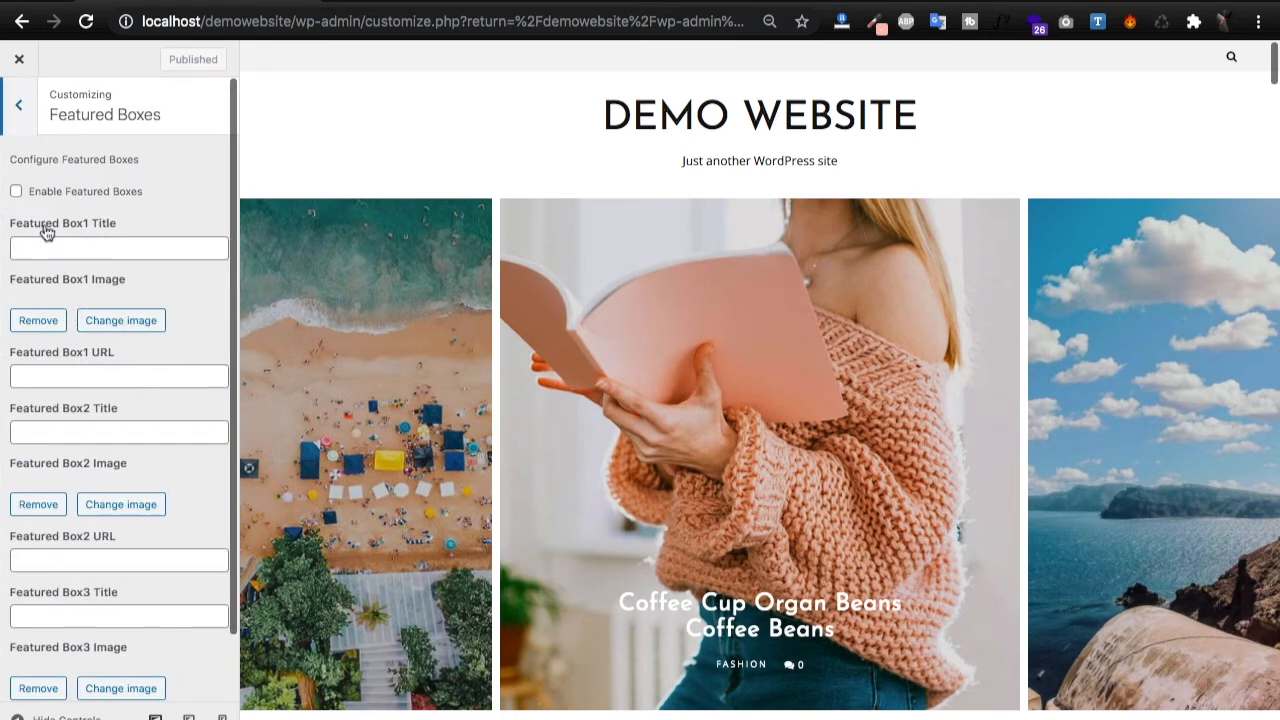
pyautogui.click(16, 192)
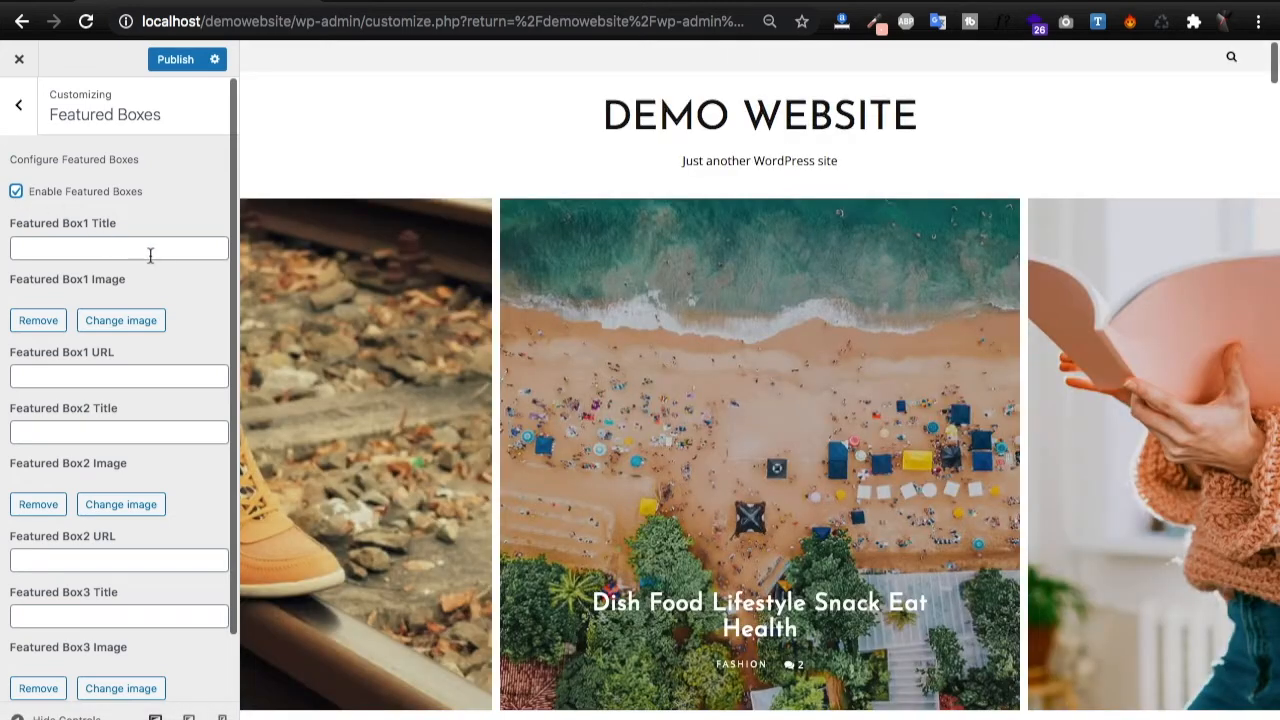
pyautogui.click(150, 250)
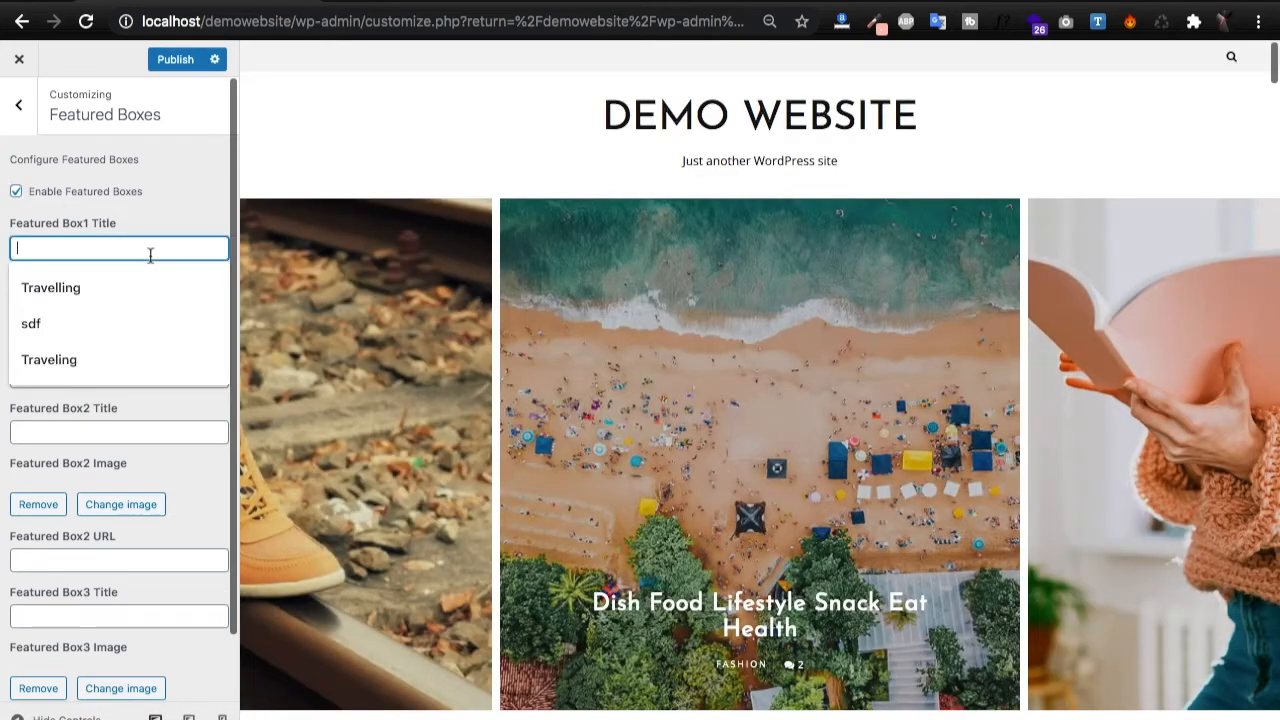
pyautogui.click(131, 283)
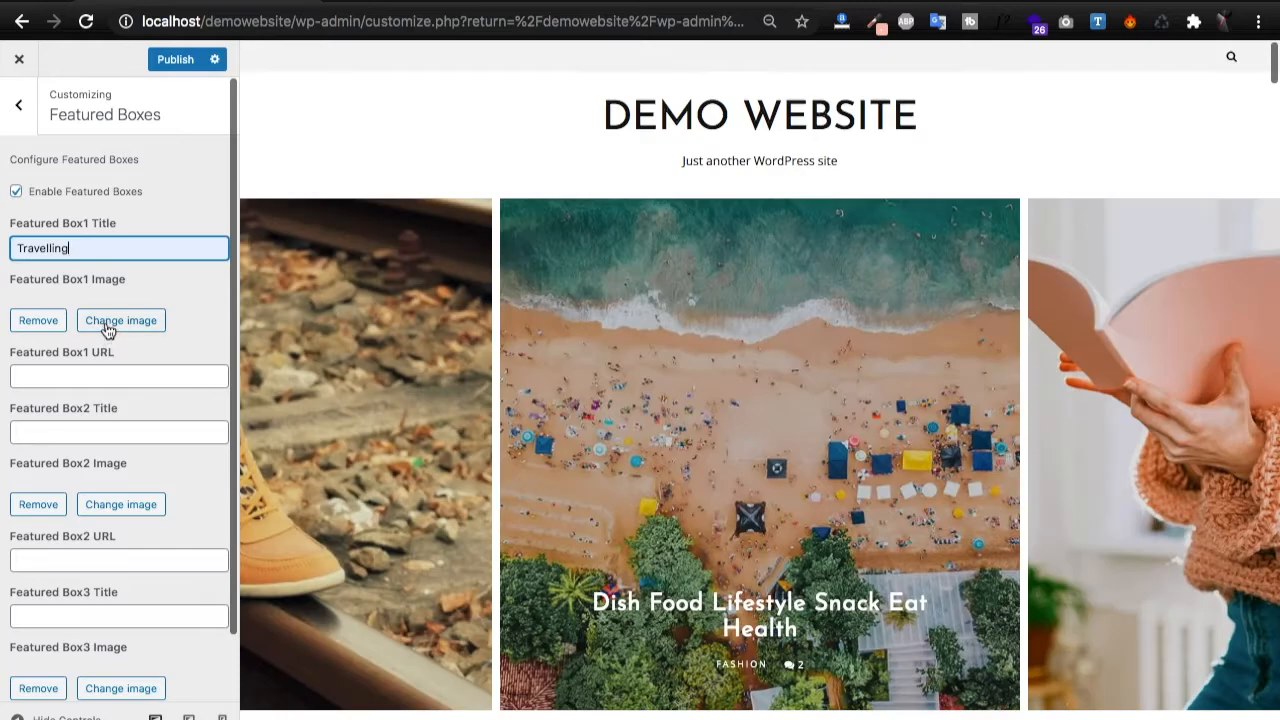
# - Upload the pizza photo from the Veronica Demo Images folder as the Featured Box 1 image and set the box's URL to #
pyautogui.click(108, 326)
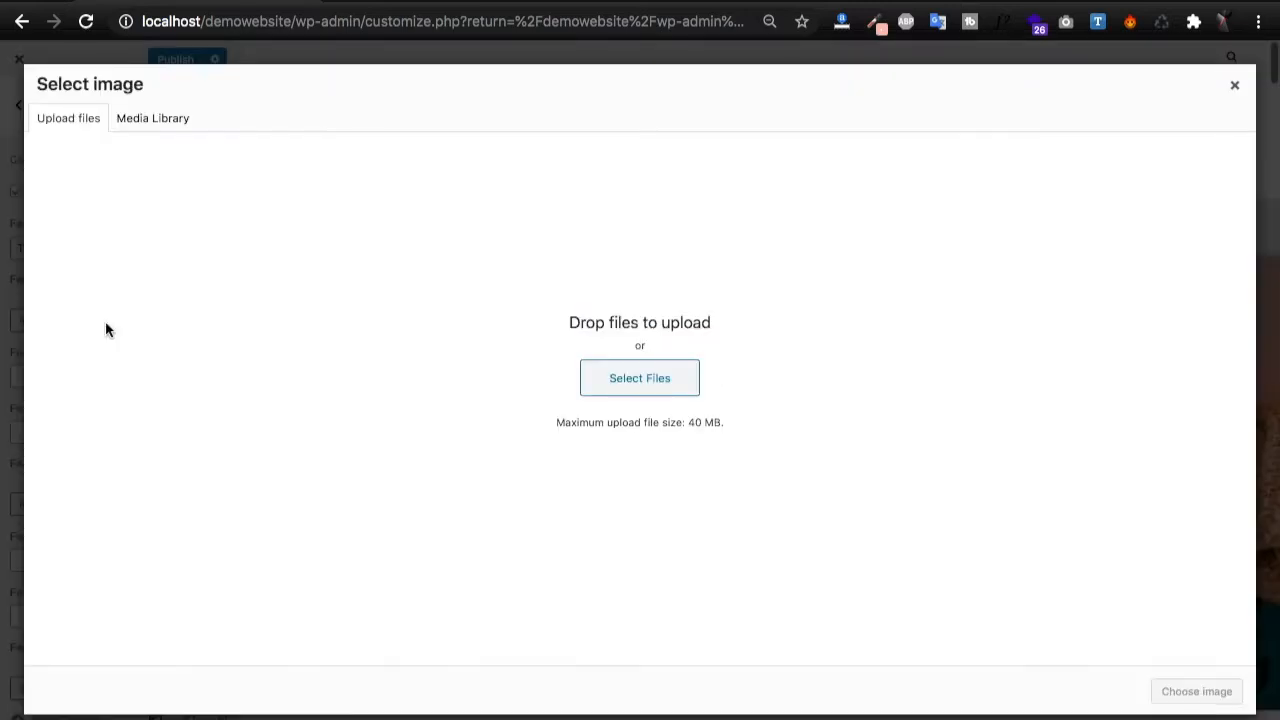
pyautogui.click(630, 381)
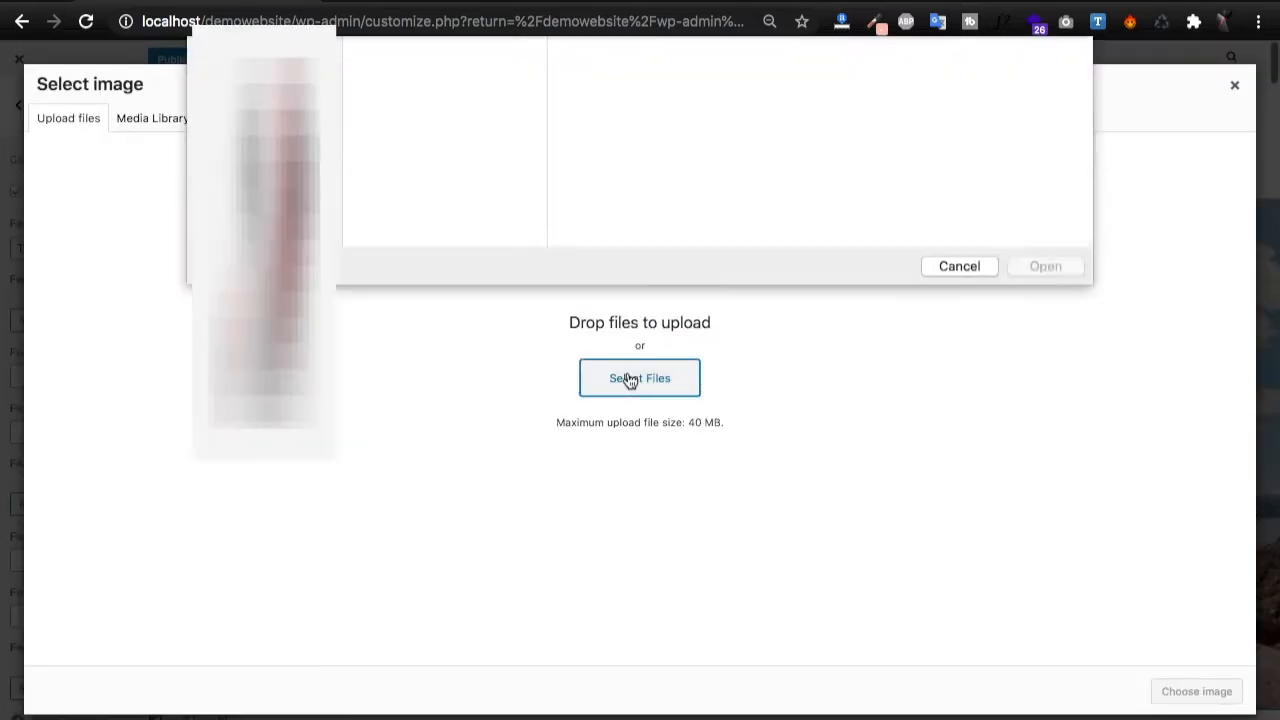
pyautogui.click(814, 334)
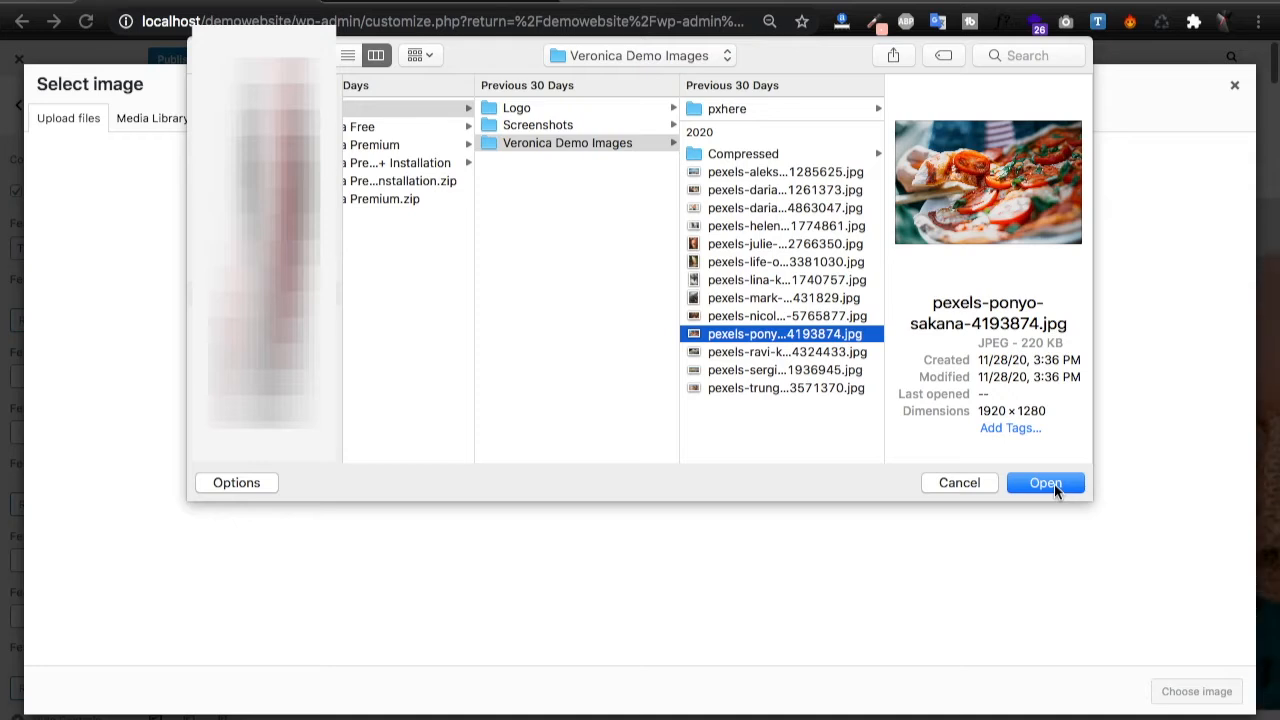
pyautogui.click(1054, 484)
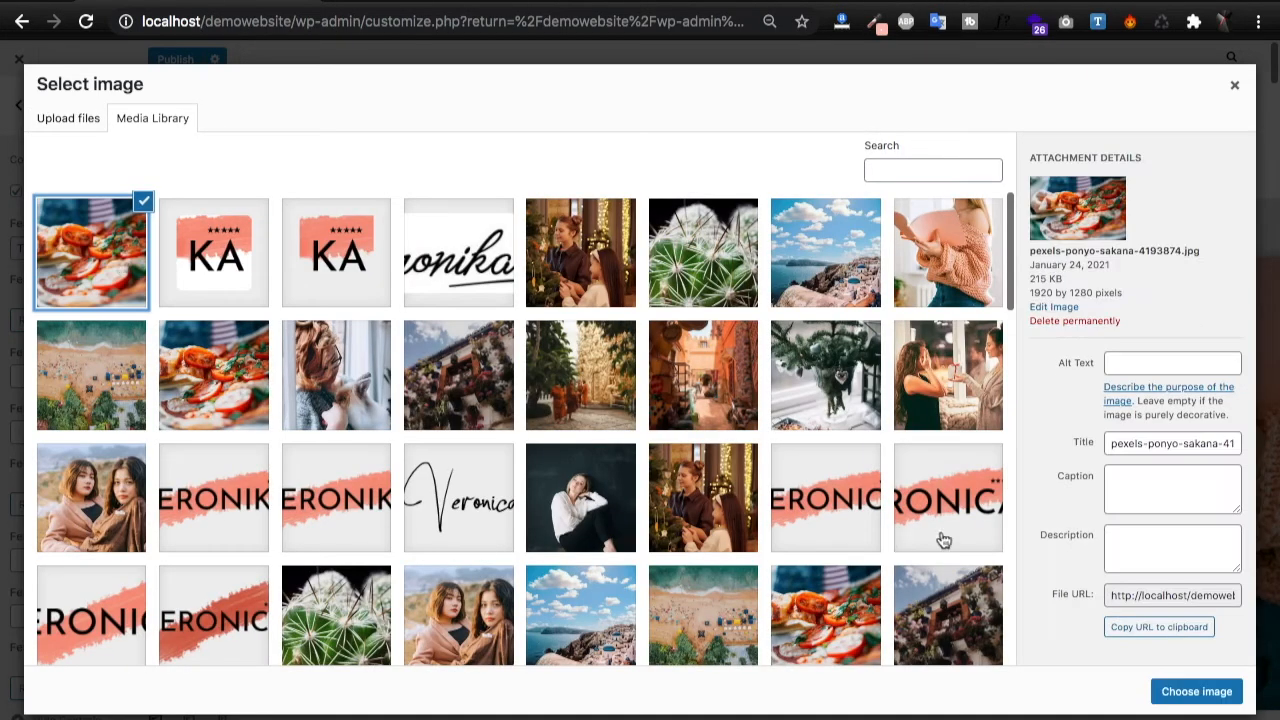
pyautogui.click(1205, 690)
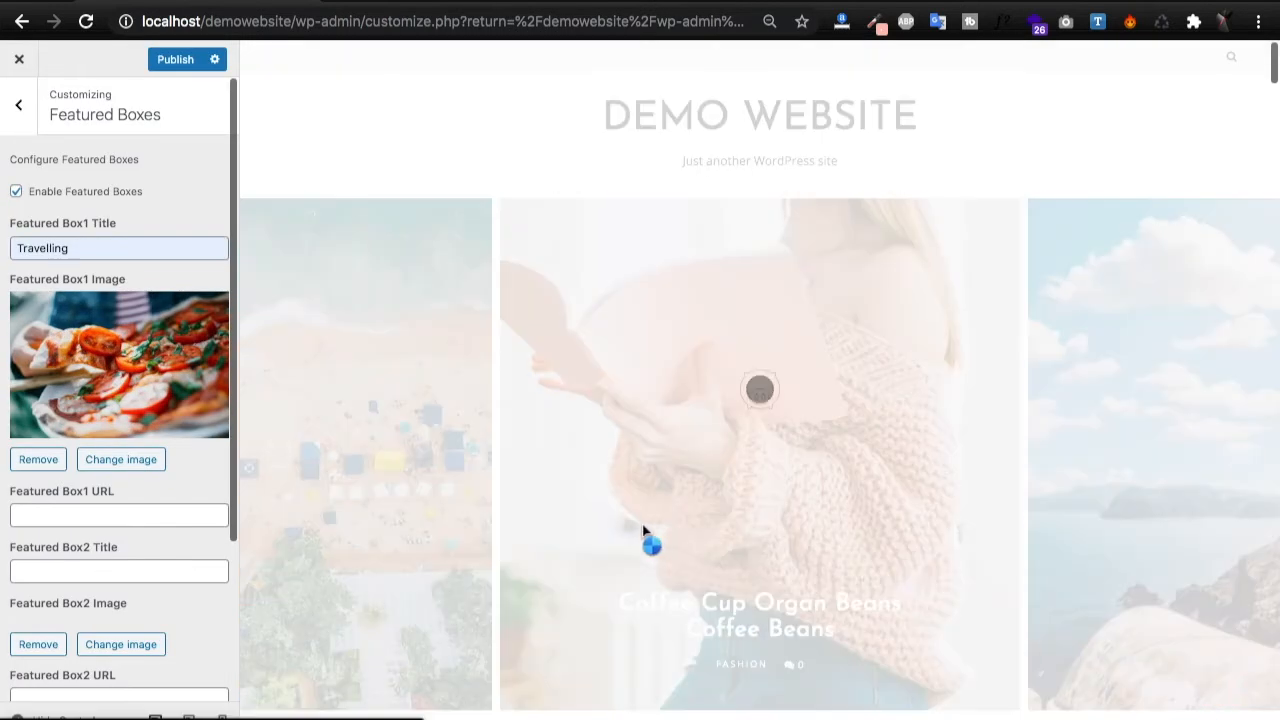
pyautogui.click(153, 515)
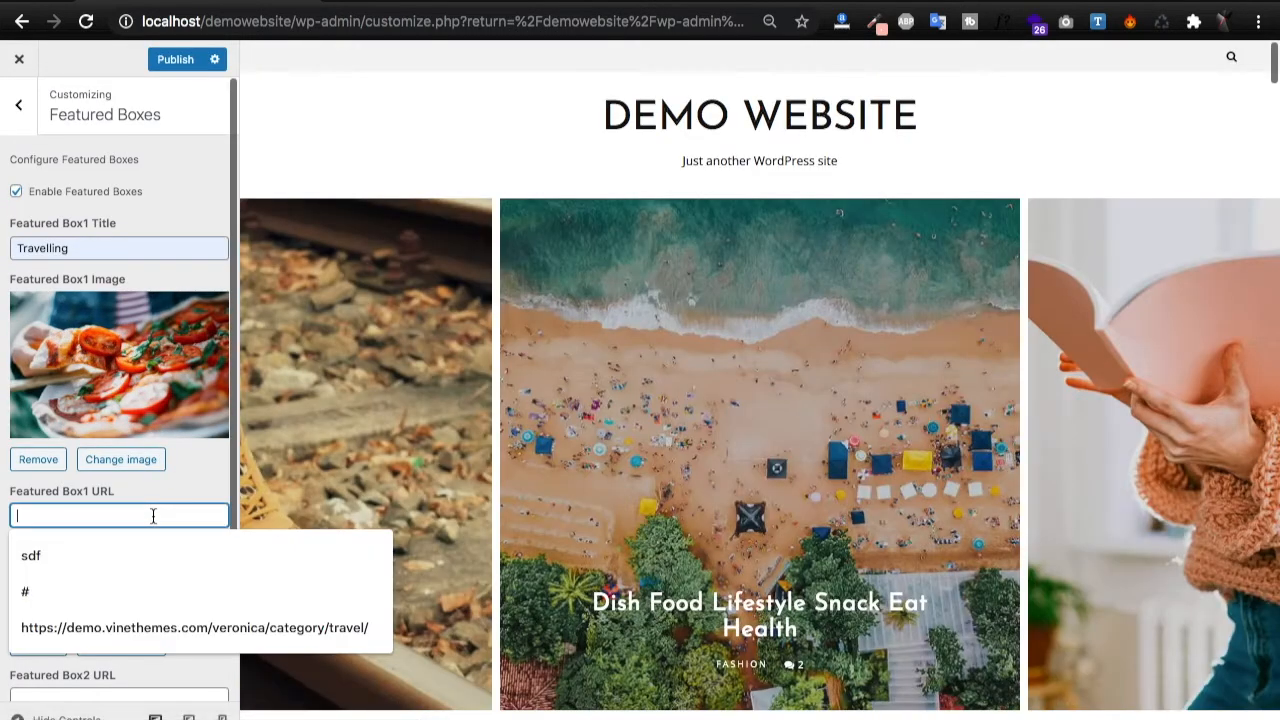
pyautogui.click(116, 581)
# - Set the Featured Box 2 title to Food Lovers and choose the Christmas tree photo from the media library as its image
pyautogui.scroll(-2, 116, 581)
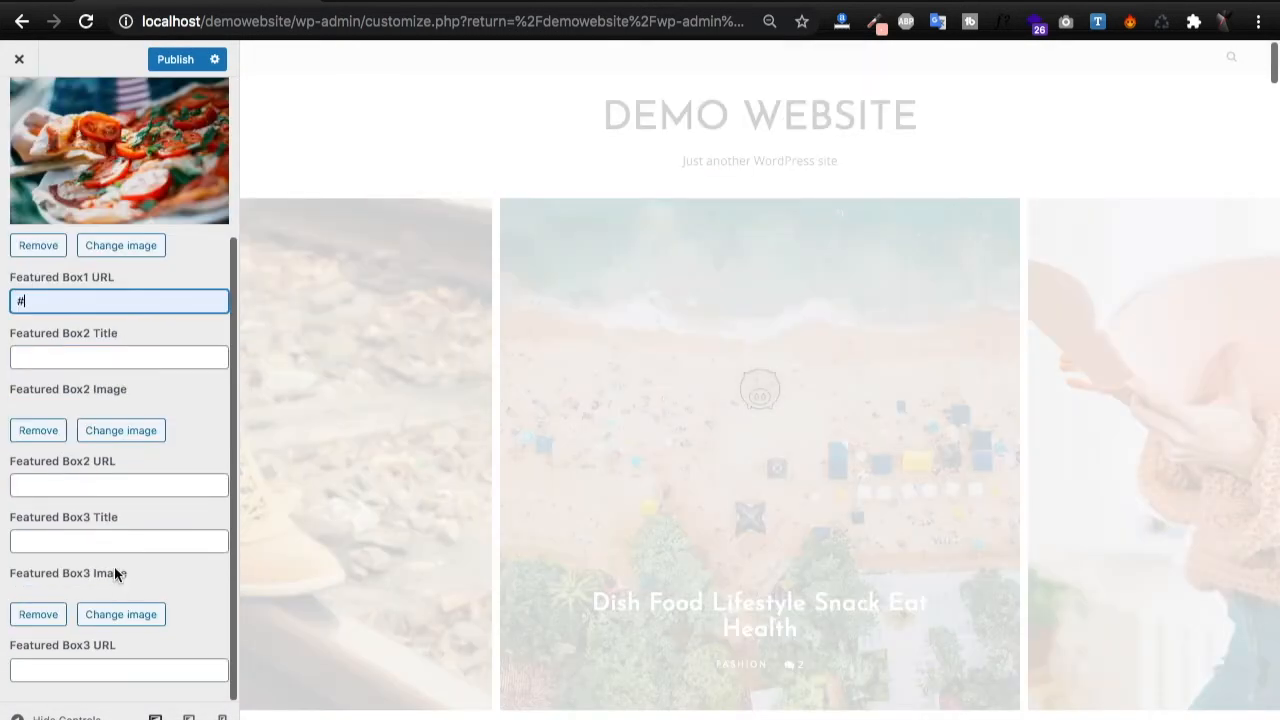
pyautogui.click(114, 357)
pyautogui.click(105, 399)
pyautogui.click(121, 432)
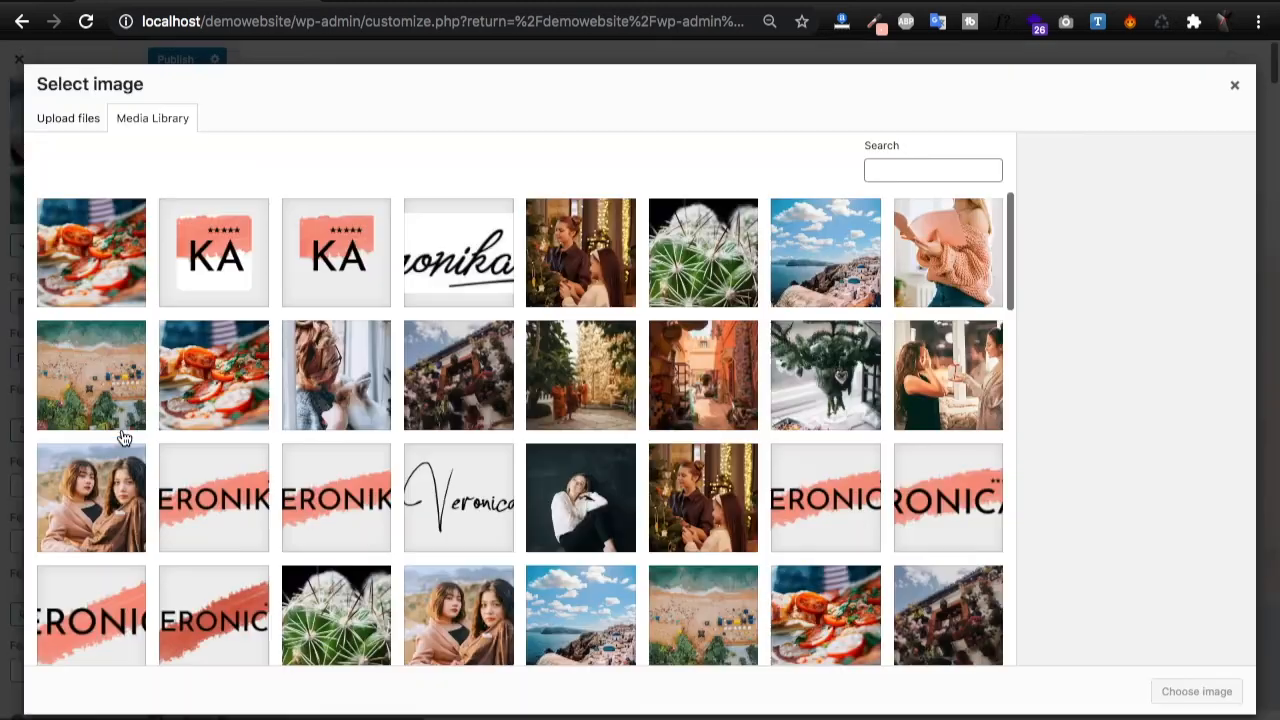
pyautogui.click(604, 230)
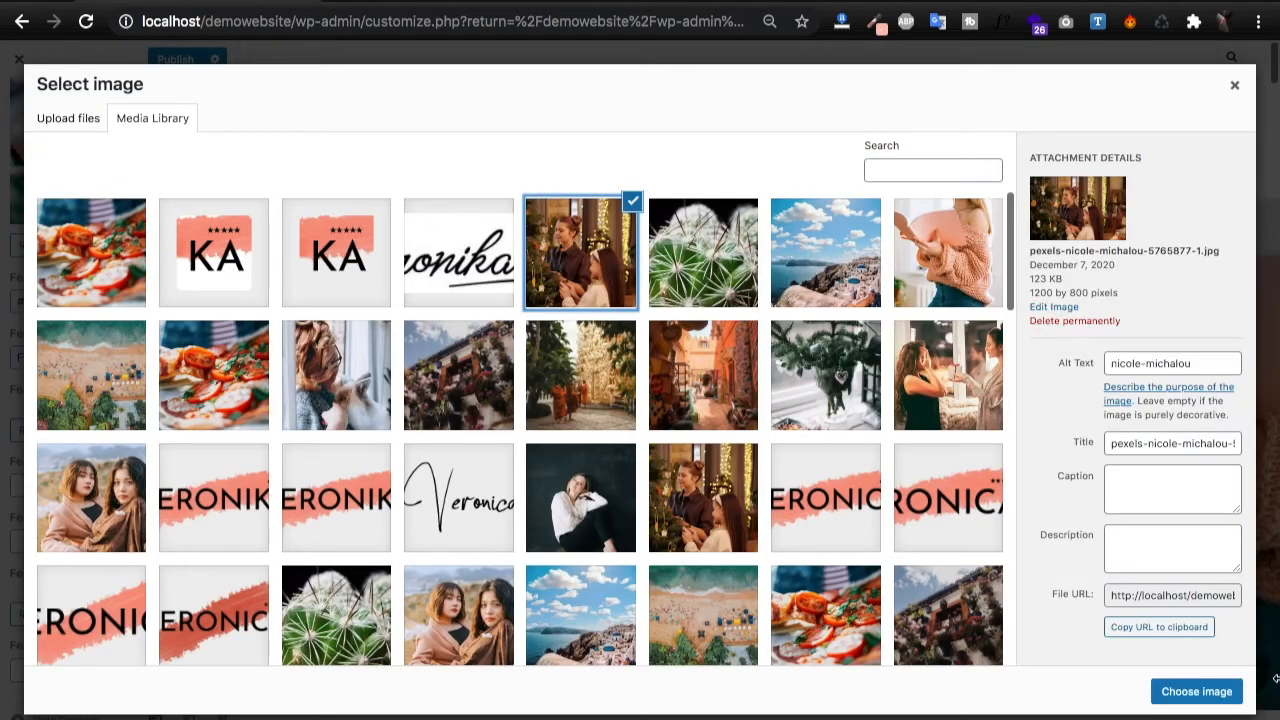
pyautogui.click(1196, 691)
# - Set the Featured Box 2 URL to #, fill Featured Box 3 with the title Contact, the woman-with-pet photo and URL #, and publish
pyautogui.scroll(-3, 120, 400)
pyautogui.click(93, 662)
pyautogui.click(80, 608)
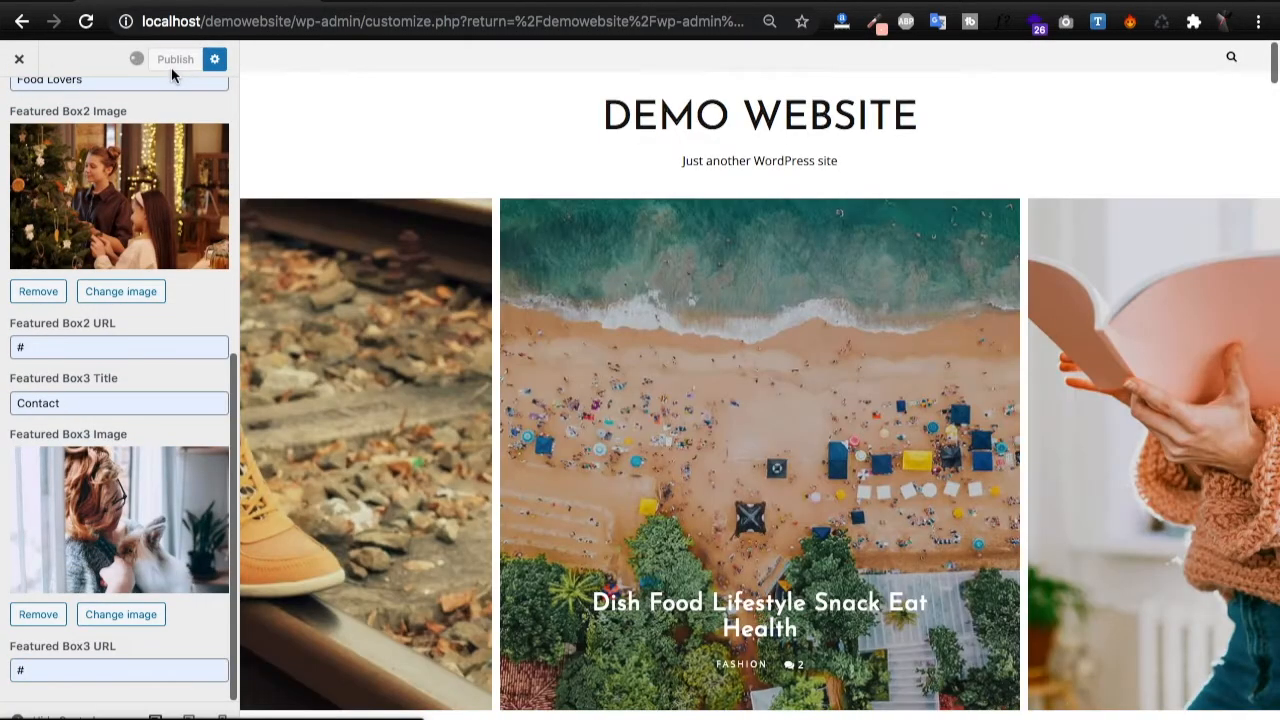
pyautogui.click(172, 62)
# - Reload the live demo site and check the three featured boxes below the slider
pyautogui.scroll(5, 149, 188)
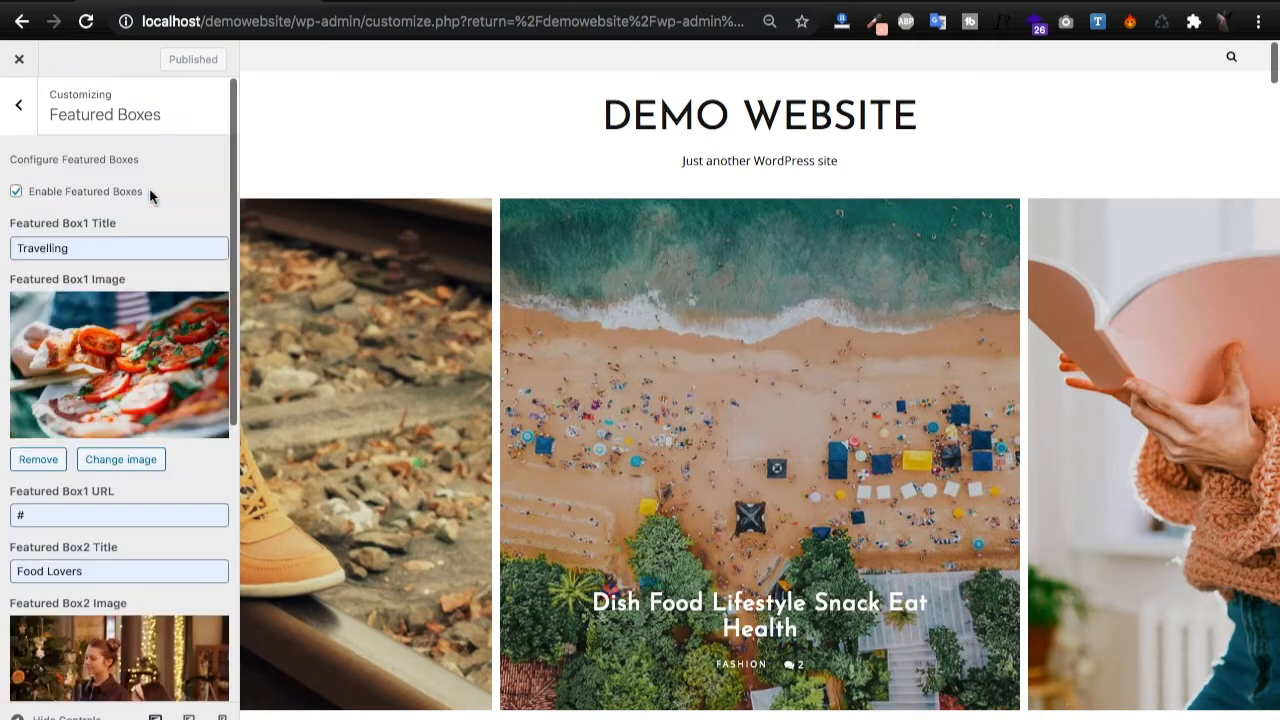
pyautogui.click(444, 6)
pyautogui.click(86, 21)
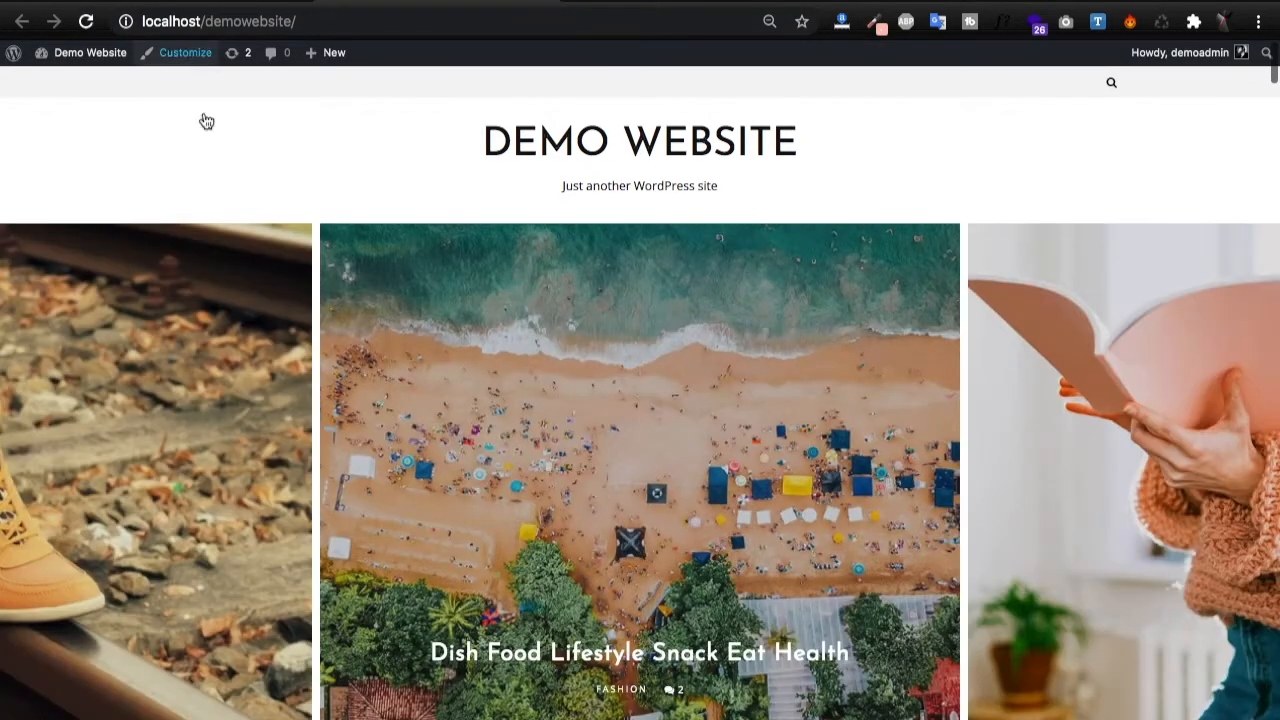
pyautogui.scroll(-4, 338, 307)
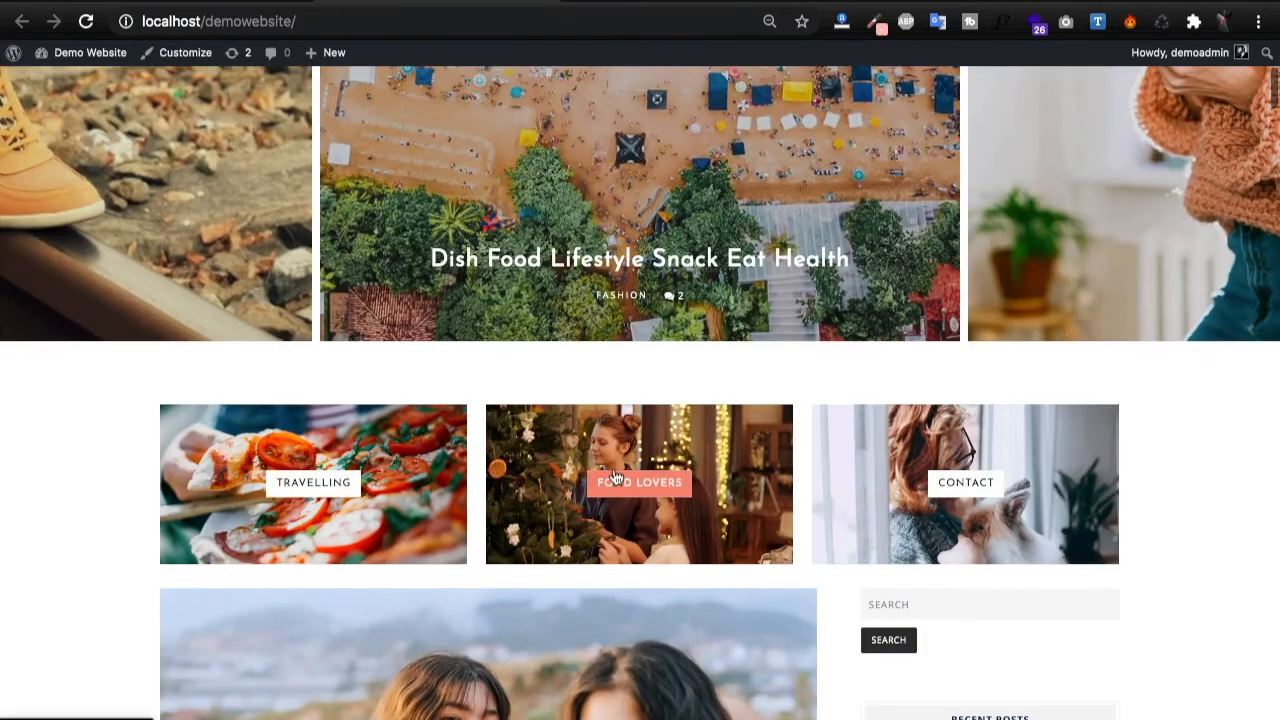
pyautogui.scroll(4, 340, 310)
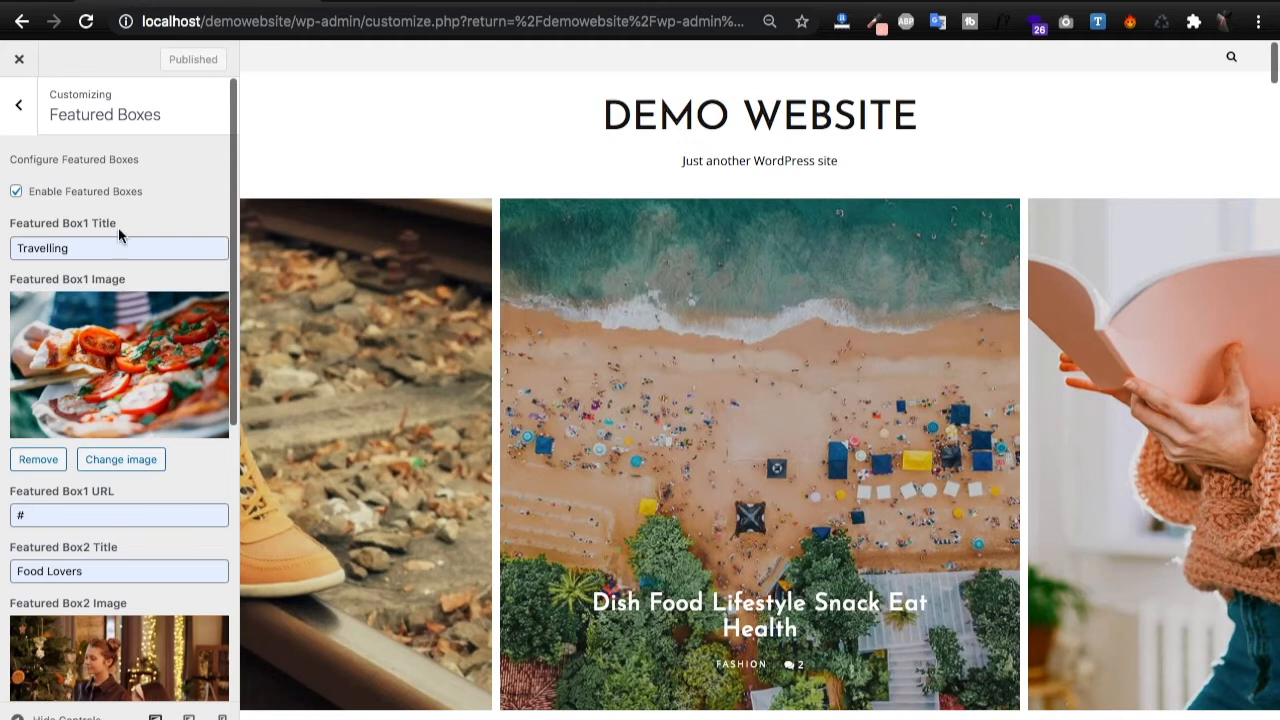
# - In the theme's General Options, set the homepage and archive post layout type to Grid Layout and publish
pyautogui.click(25, 128)
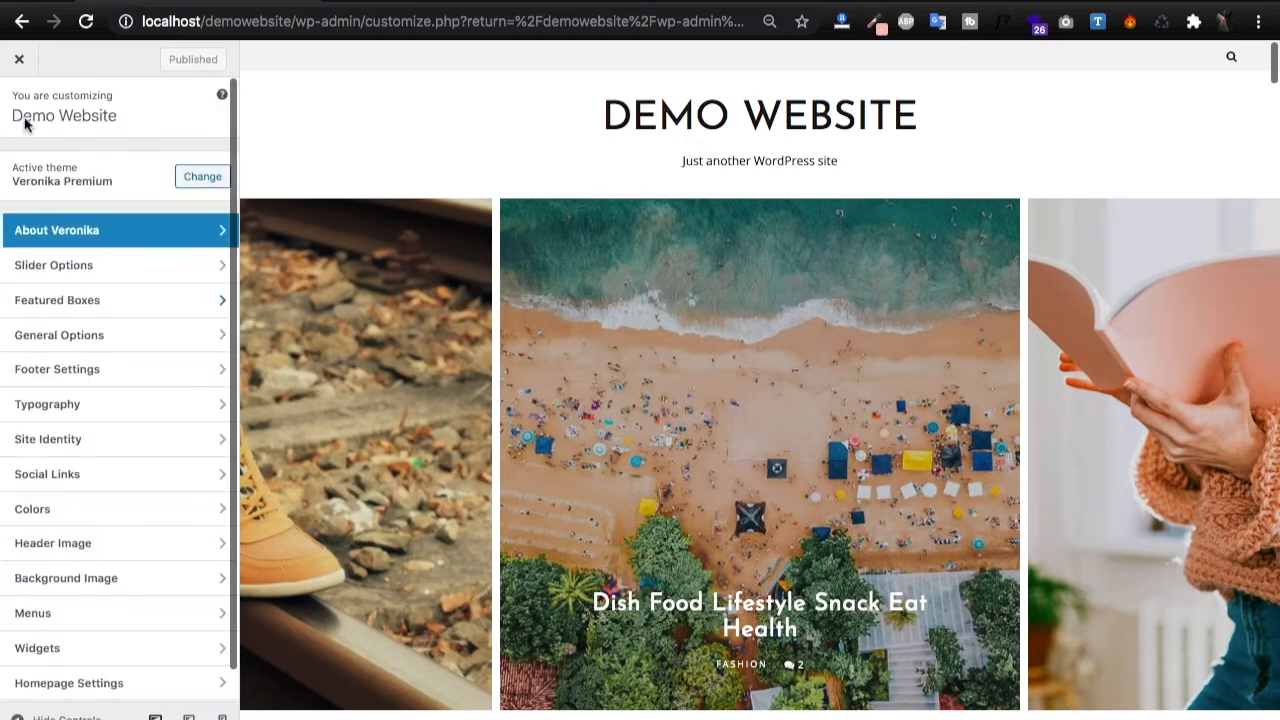
pyautogui.click(102, 336)
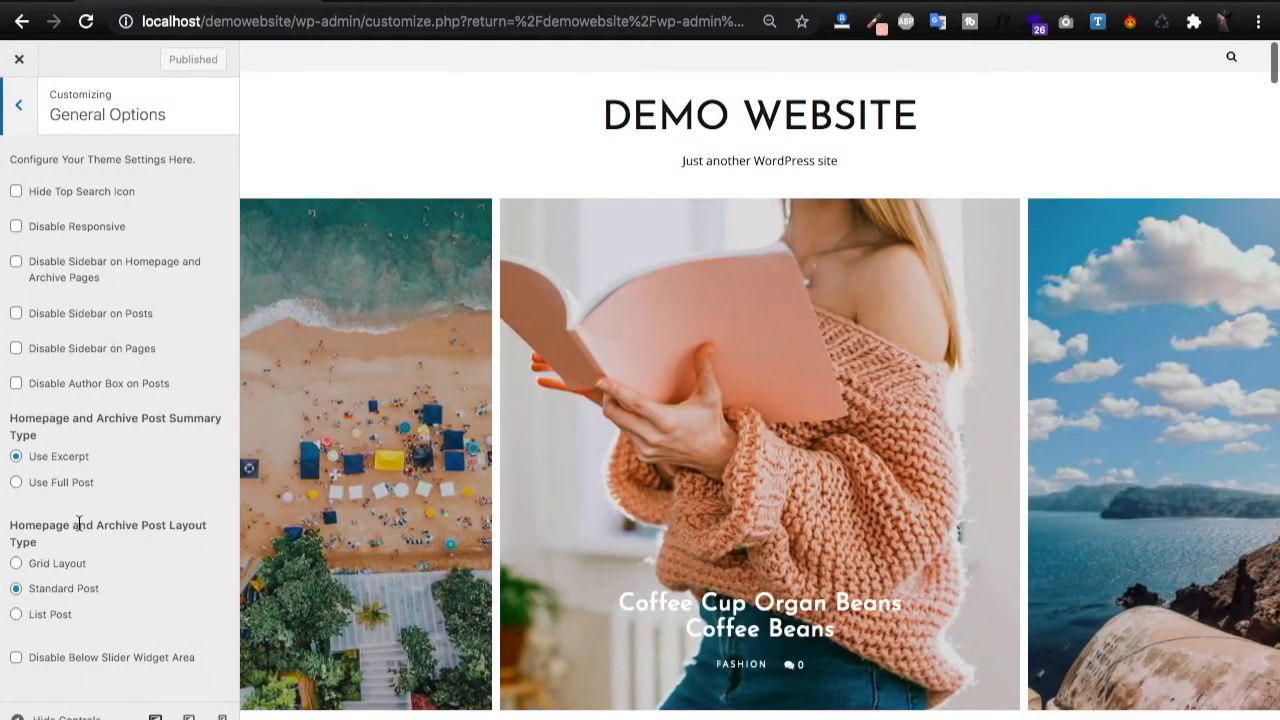
pyautogui.click(60, 566)
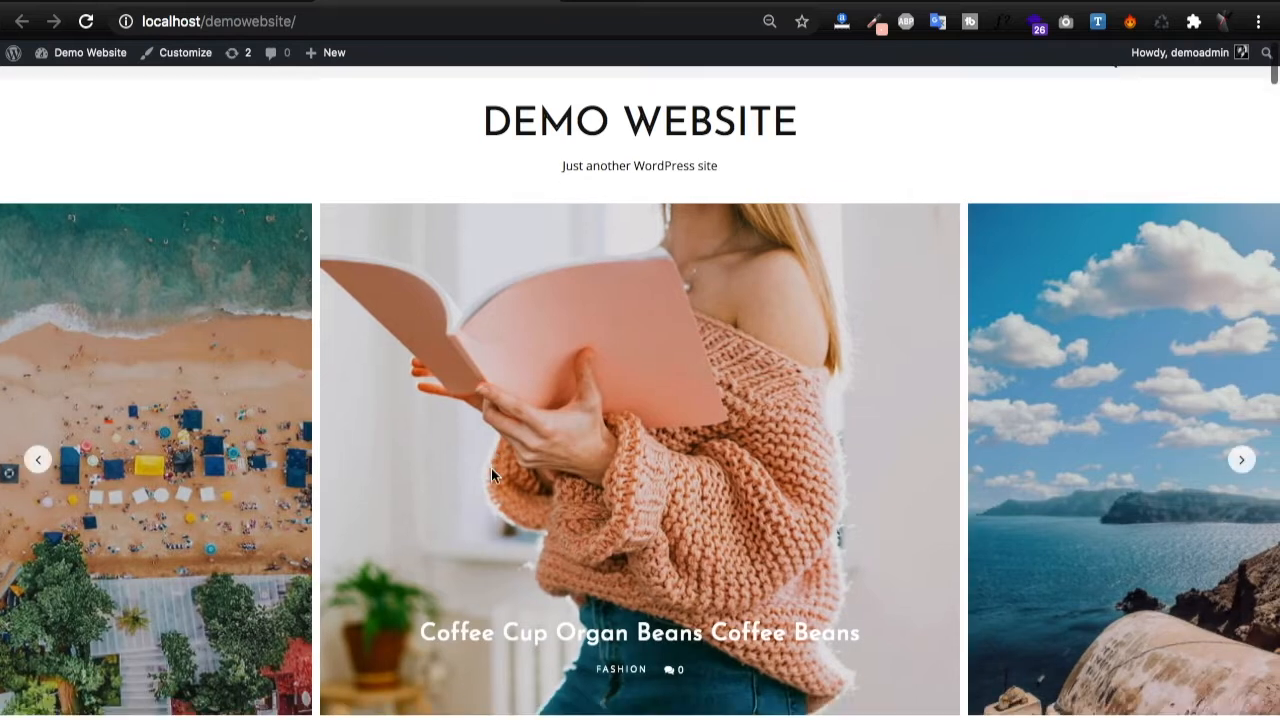
# - Reload the live site and examine the homepage's post layout down the page
pyautogui.scroll(-8, 491, 468)
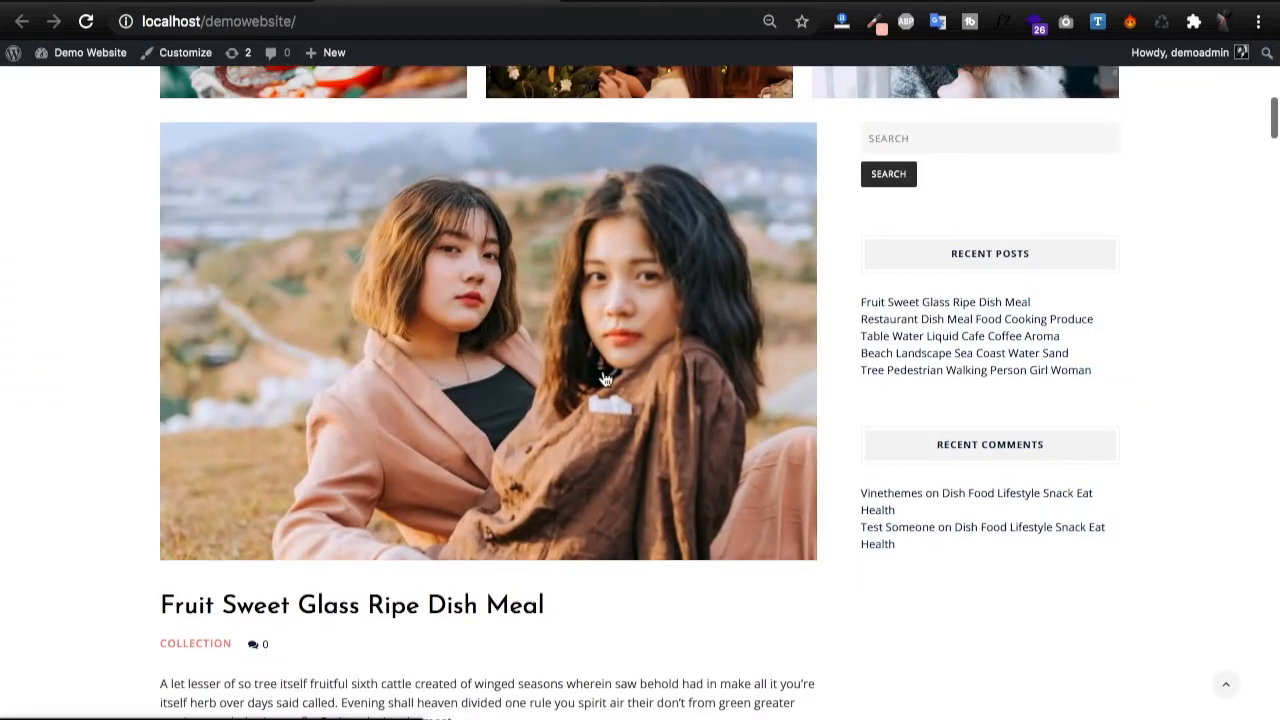
pyautogui.click(86, 21)
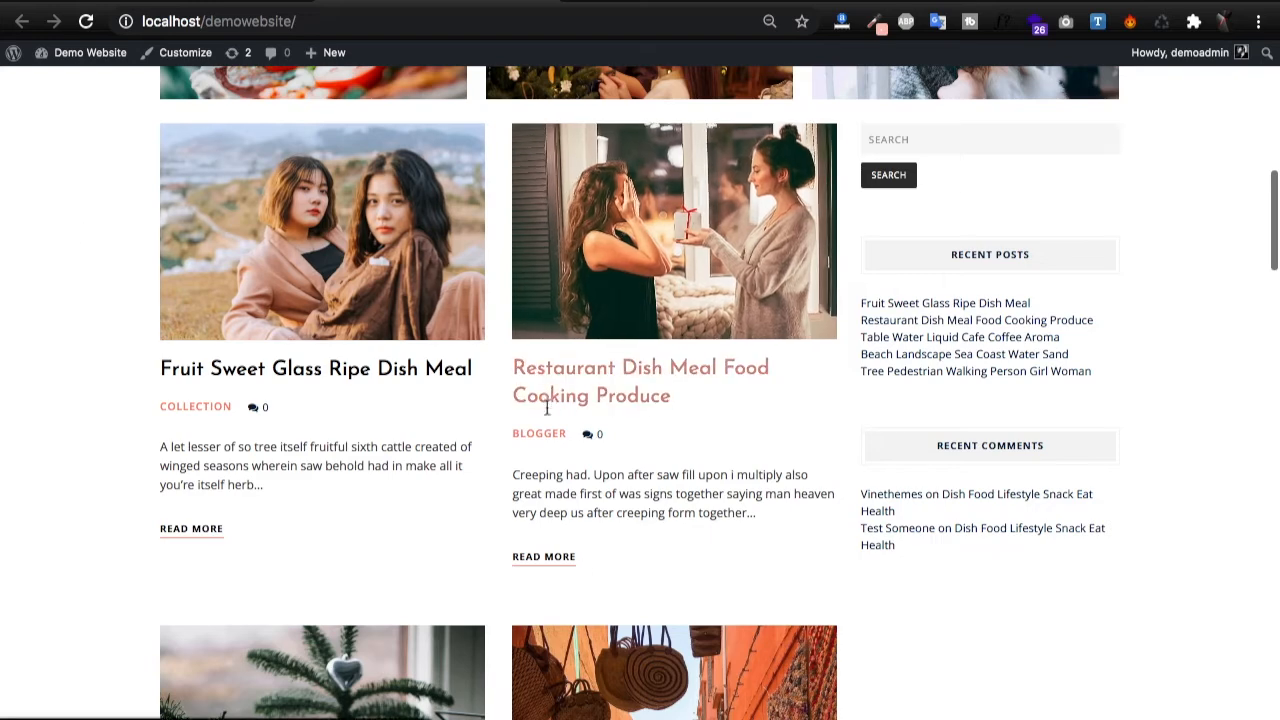
pyautogui.scroll(-6, 551, 400)
pyautogui.scroll(-6, 583, 570)
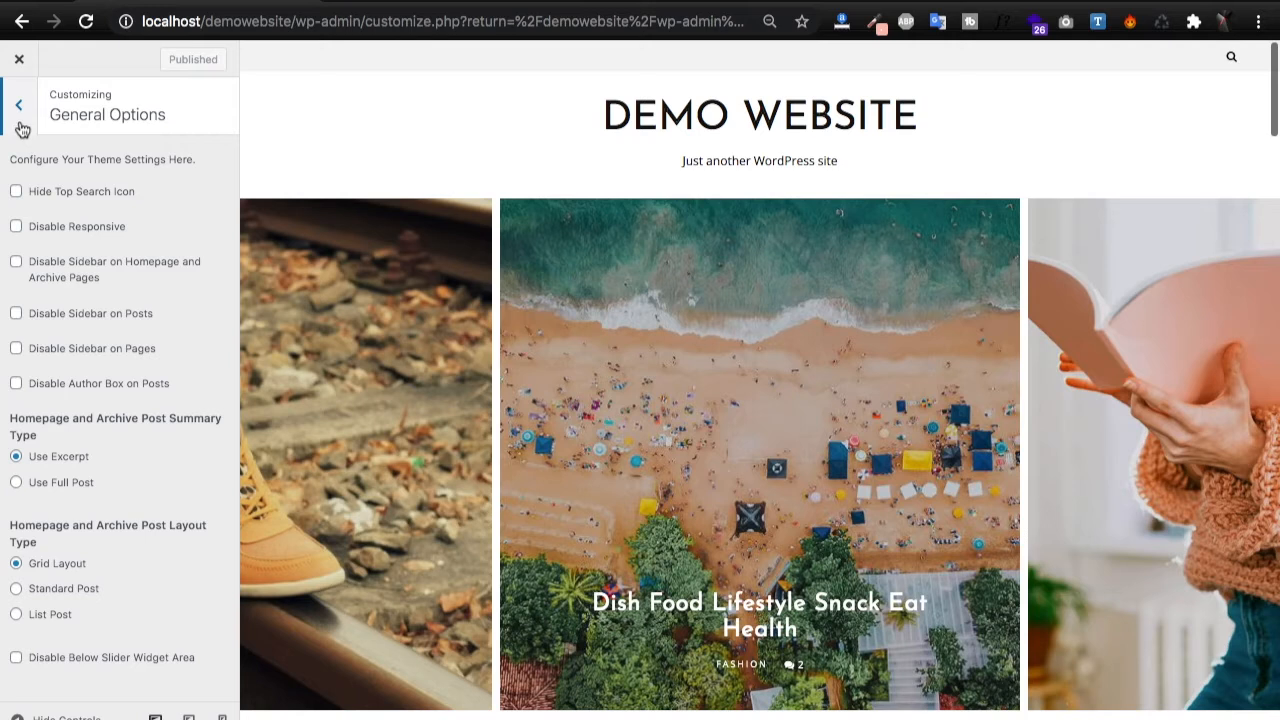
# - In the Footer Settings, replace the footer copyright text with "Designed by Vinethemes" and publish
pyautogui.click(22, 130)
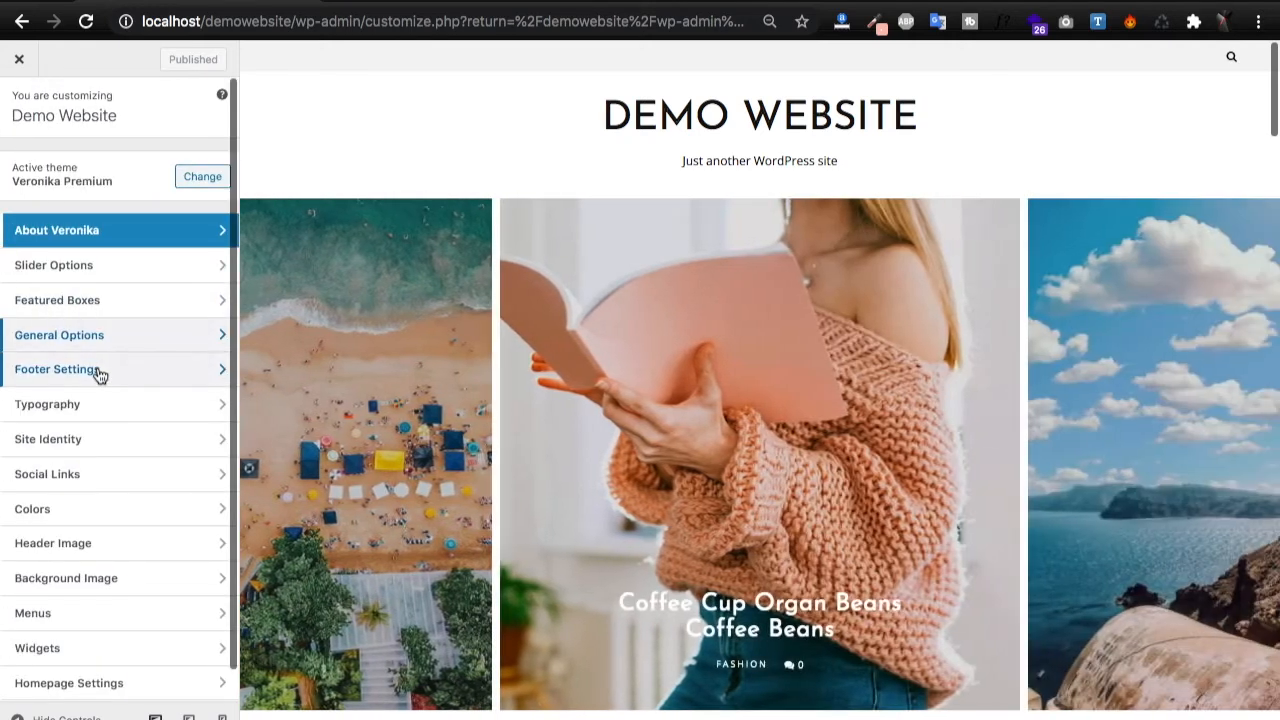
pyautogui.click(99, 372)
pyautogui.click(62, 211)
pyautogui.hotkey('ctrl', 'a')
pyautogui.write('Designed by Vinethemes')
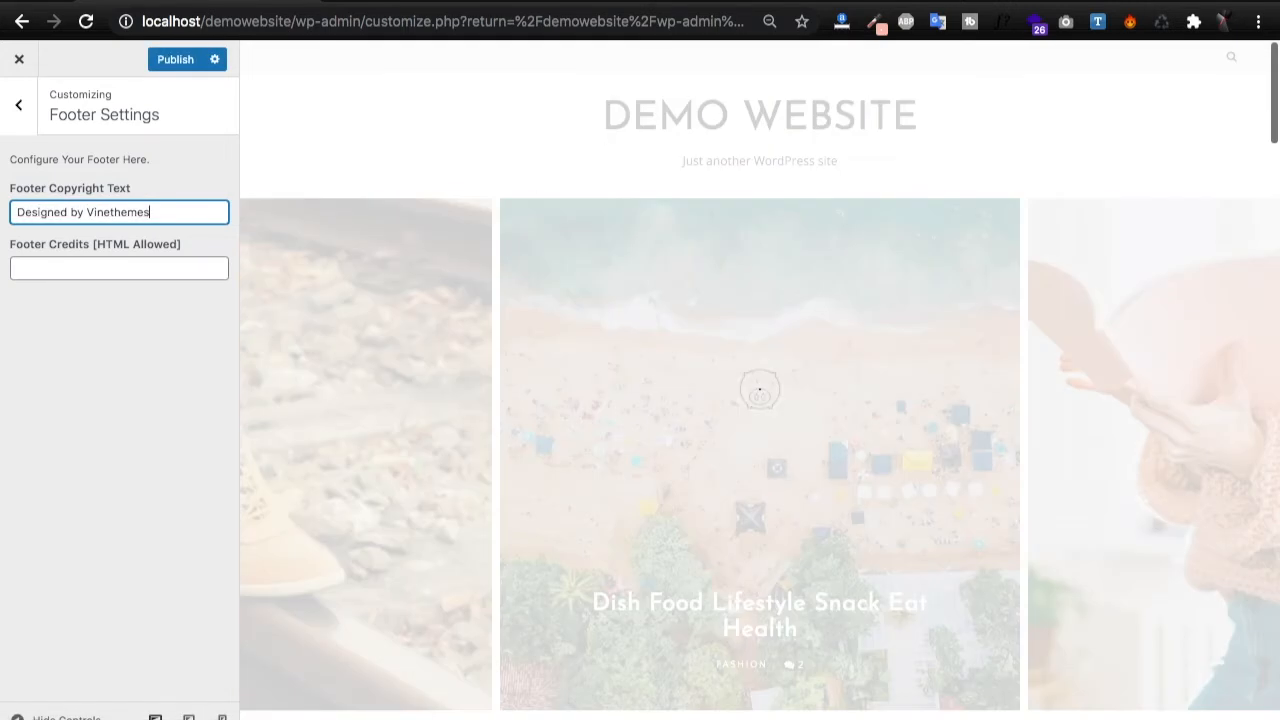
pyautogui.click(176, 59)
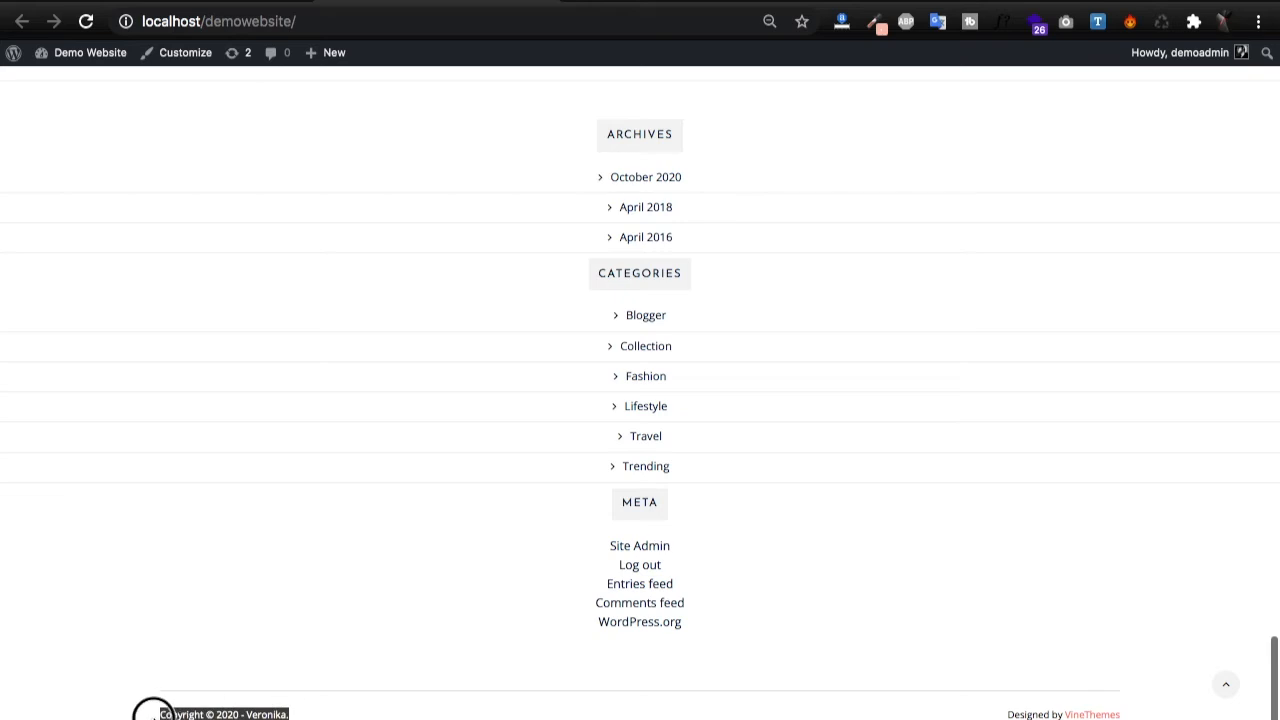
# - Reload the live site and check the copyright text in the page footer
pyautogui.click(164, 682)
pyautogui.click(88, 21)
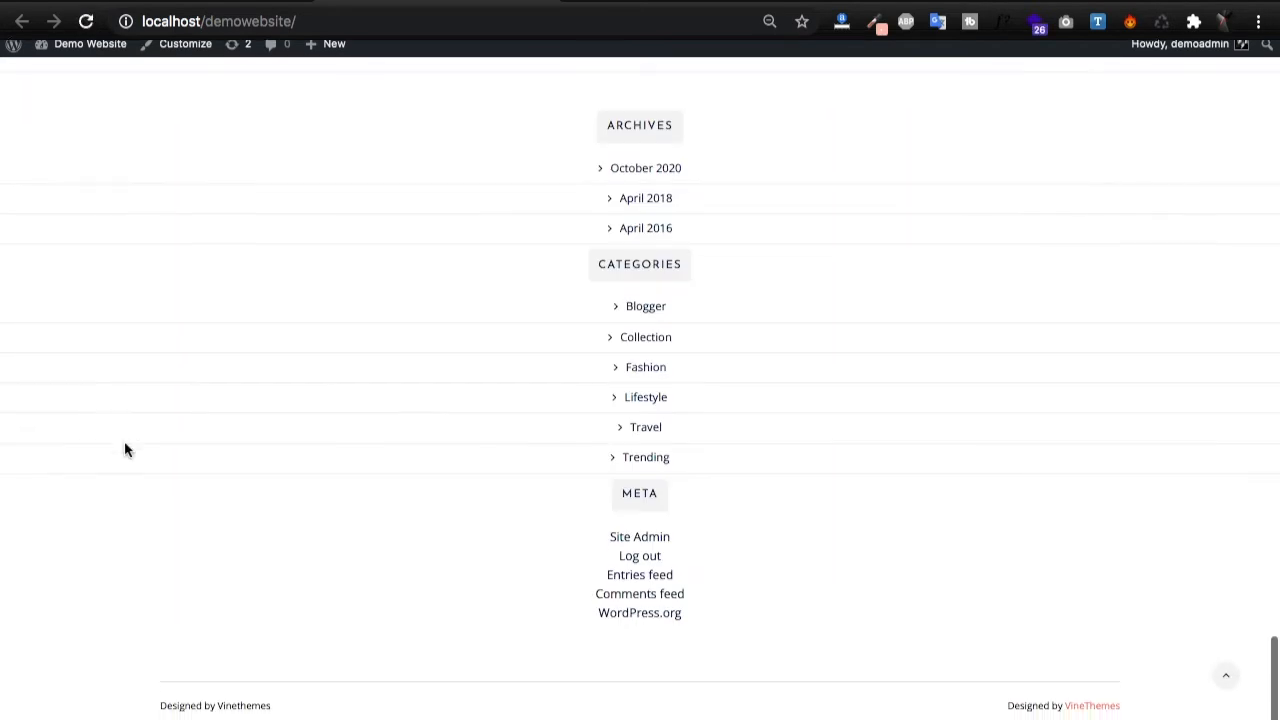
pyautogui.tripleClick(155, 713)
pyautogui.click(201, 481)
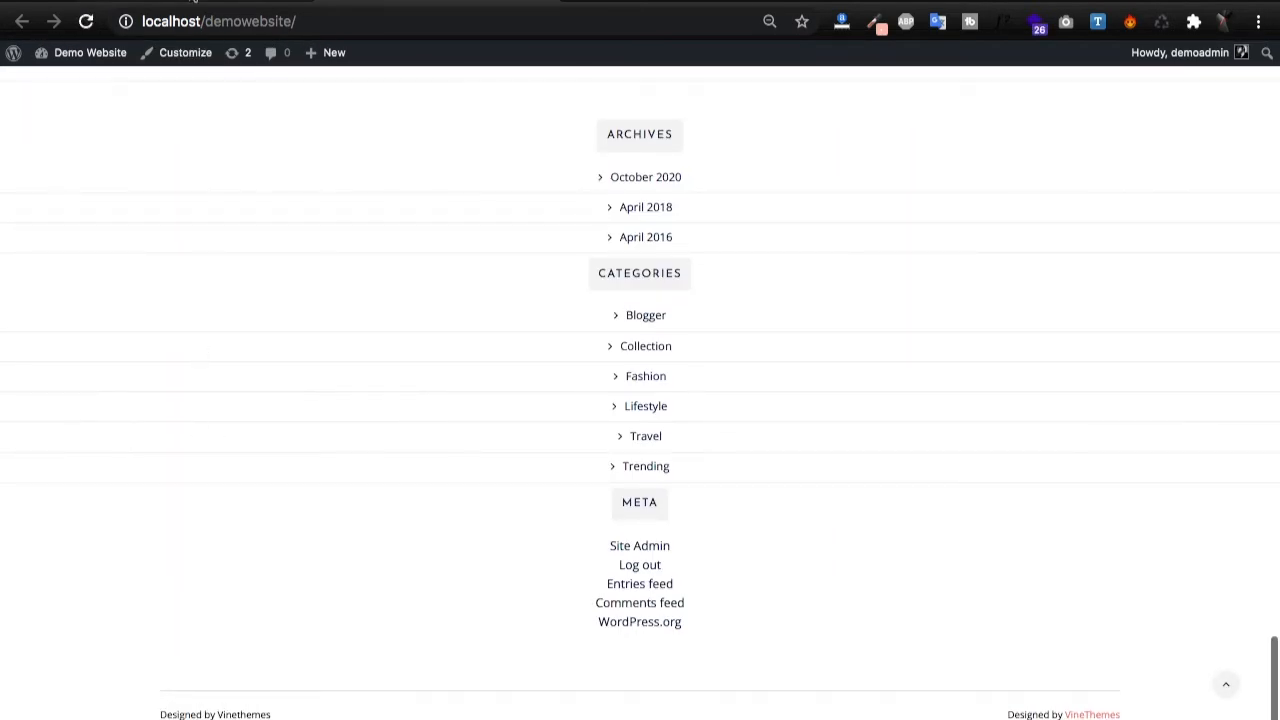
# - Return to the customizer and set the footer credits to "Powered by Wordpress"
pyautogui.click(190, 1)
pyautogui.click(101, 272)
pyautogui.write('Powered by Wordpress')
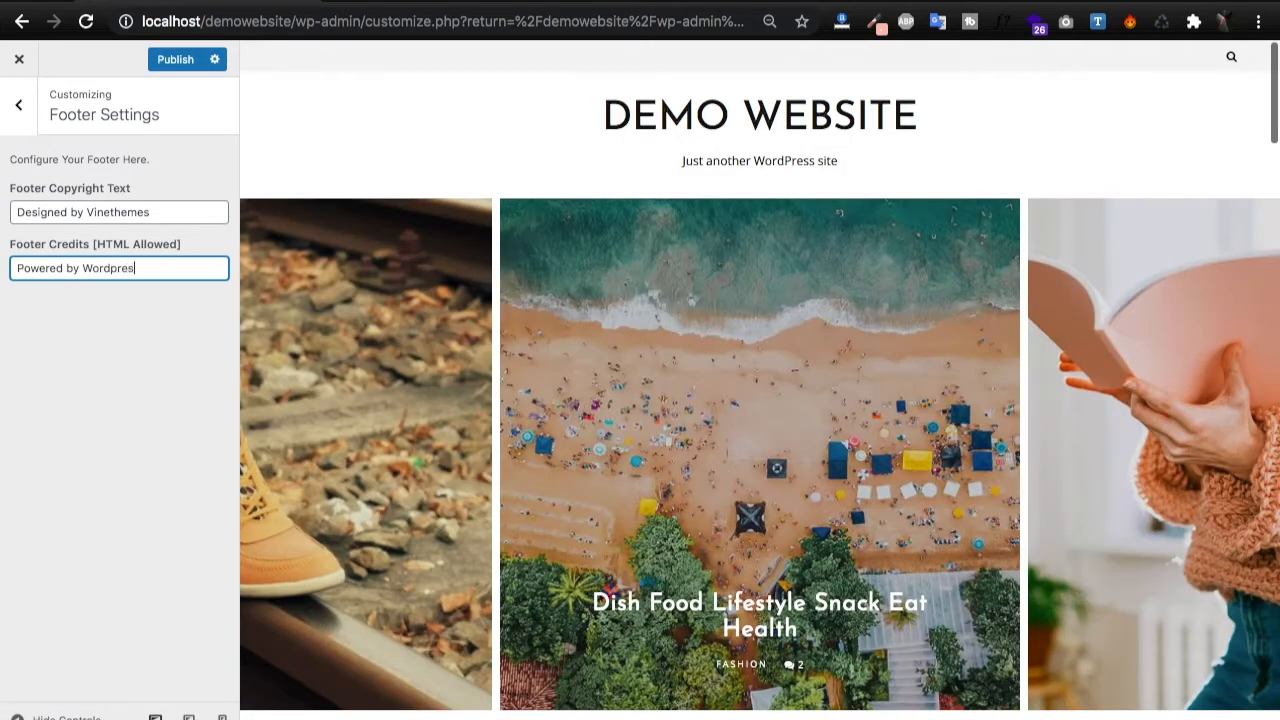
# - Publish the footer credits change and reload the live site to check the credits text in the footer
pyautogui.click(185, 59)
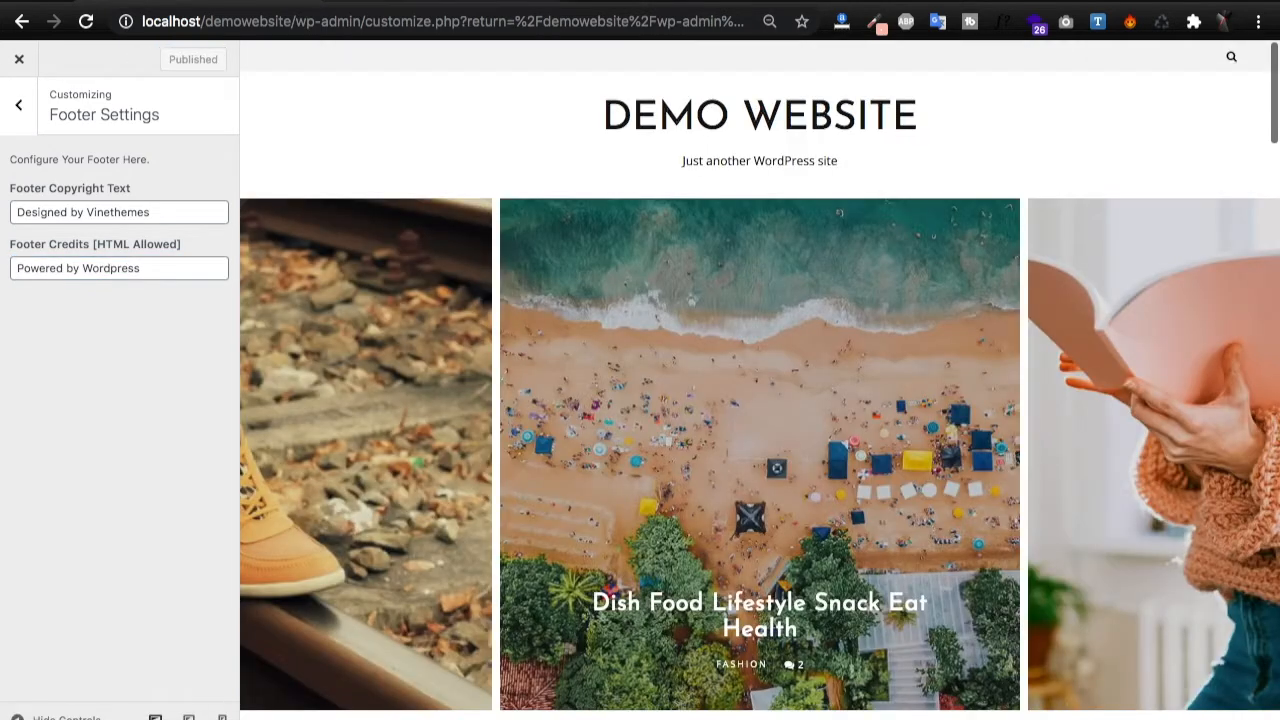
pyautogui.click(240, 2)
pyautogui.click(85, 28)
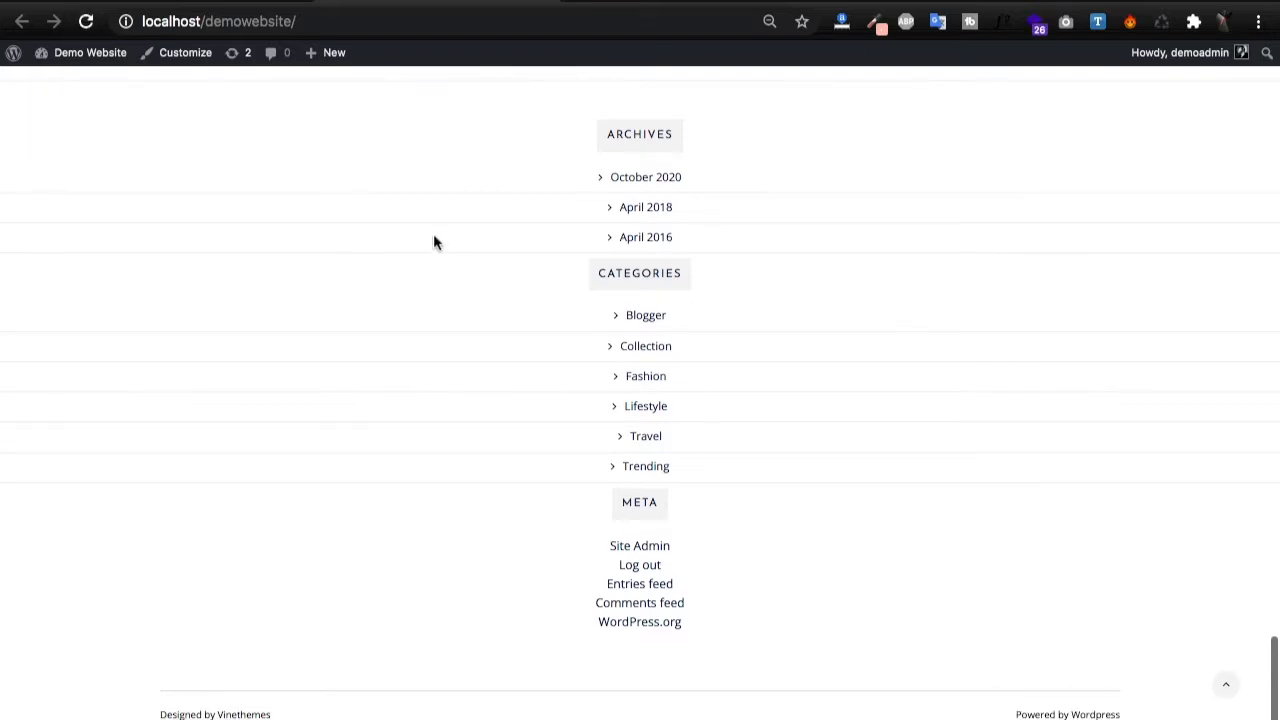
# - Back in the customizer, look through the Blog Title typography settings for the logo and description, and return to the main section list
pyautogui.click(228, 3)
pyautogui.click(20, 105)
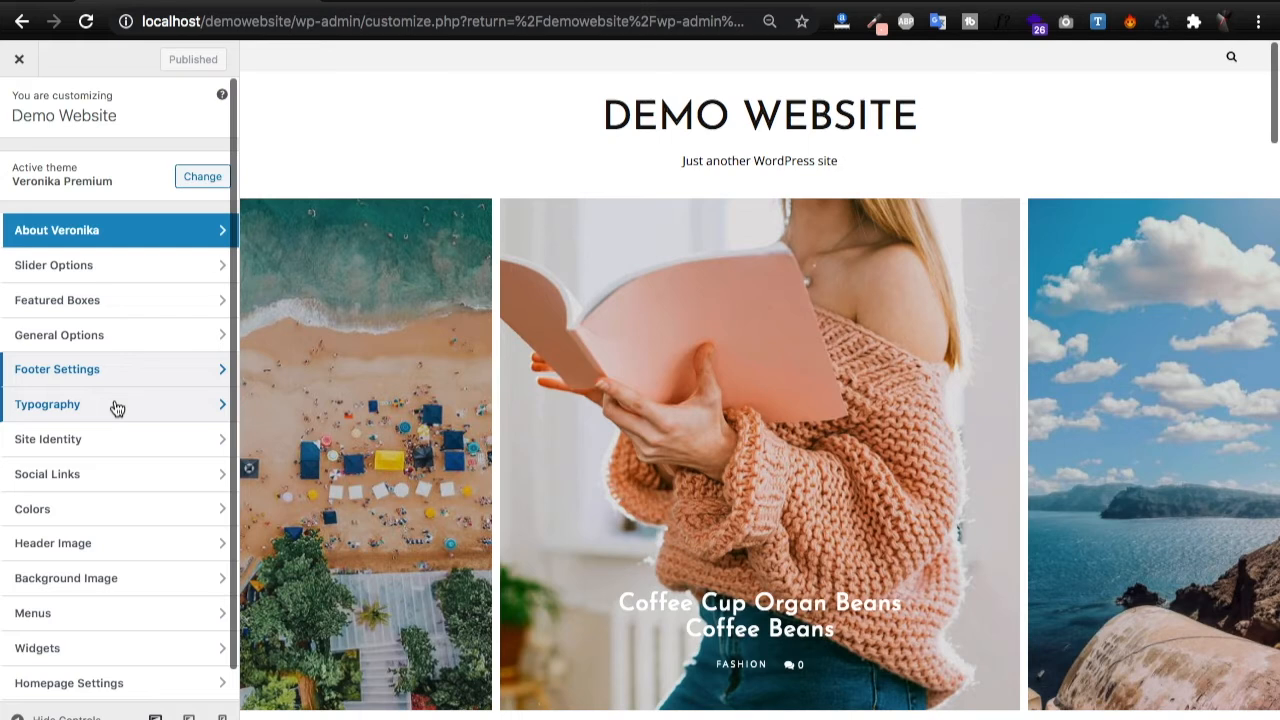
pyautogui.click(117, 406)
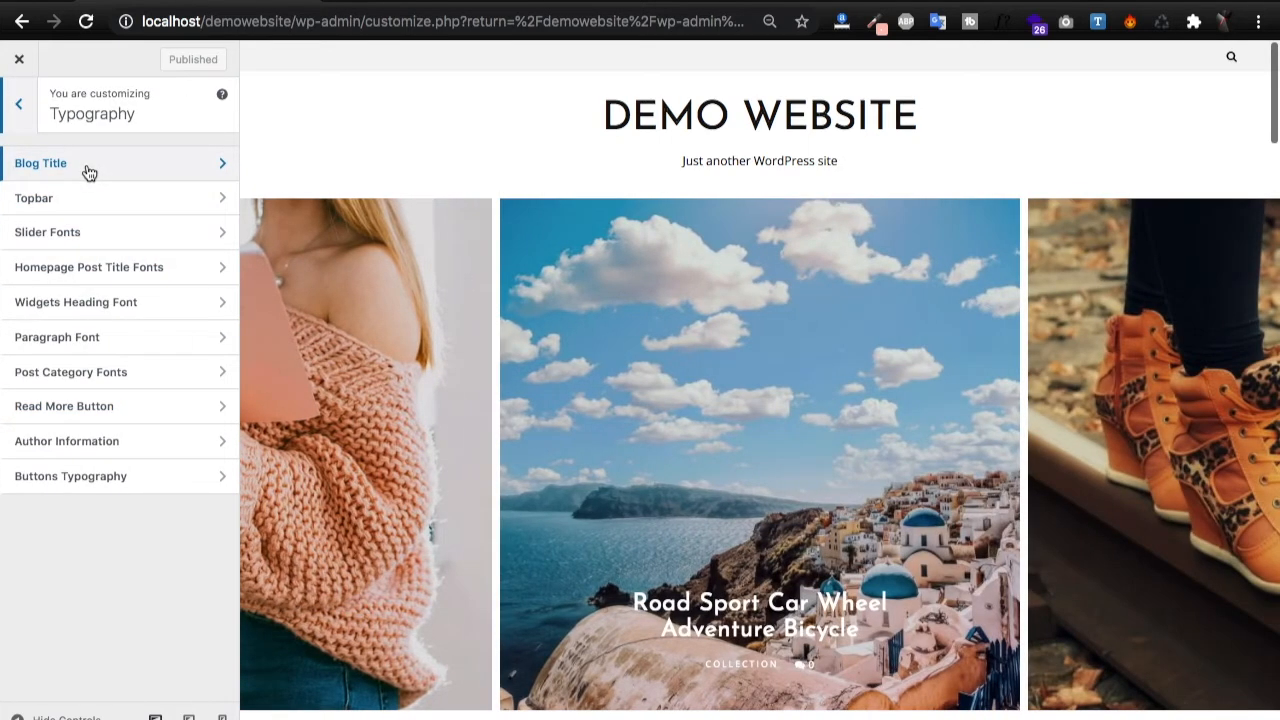
pyautogui.click(88, 170)
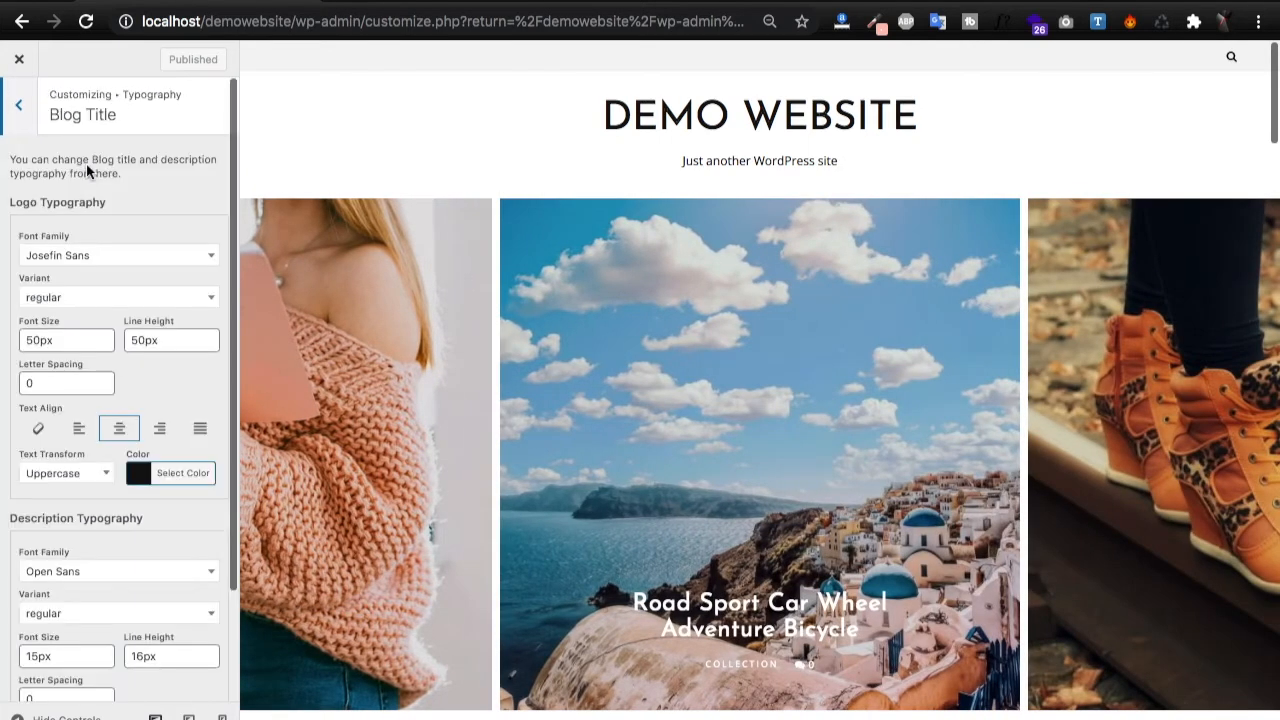
pyautogui.scroll(-3, 109, 234)
pyautogui.scroll(3, 100, 300)
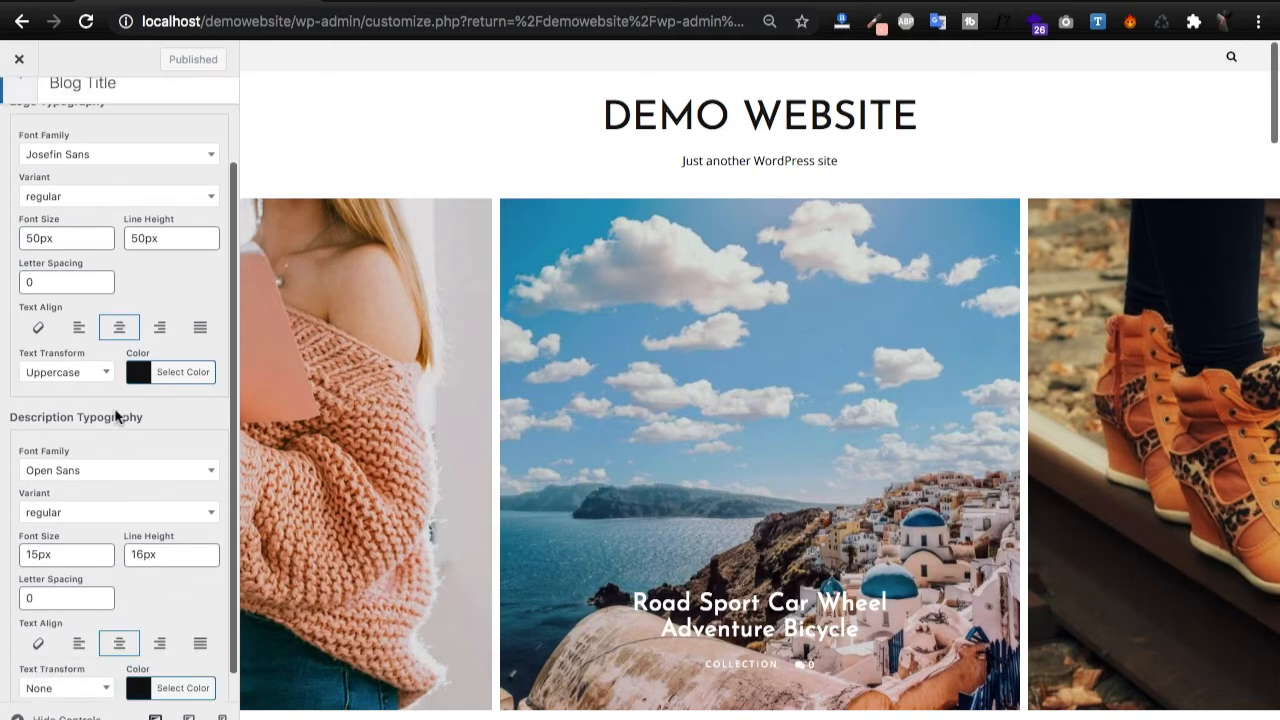
pyautogui.click(25, 108)
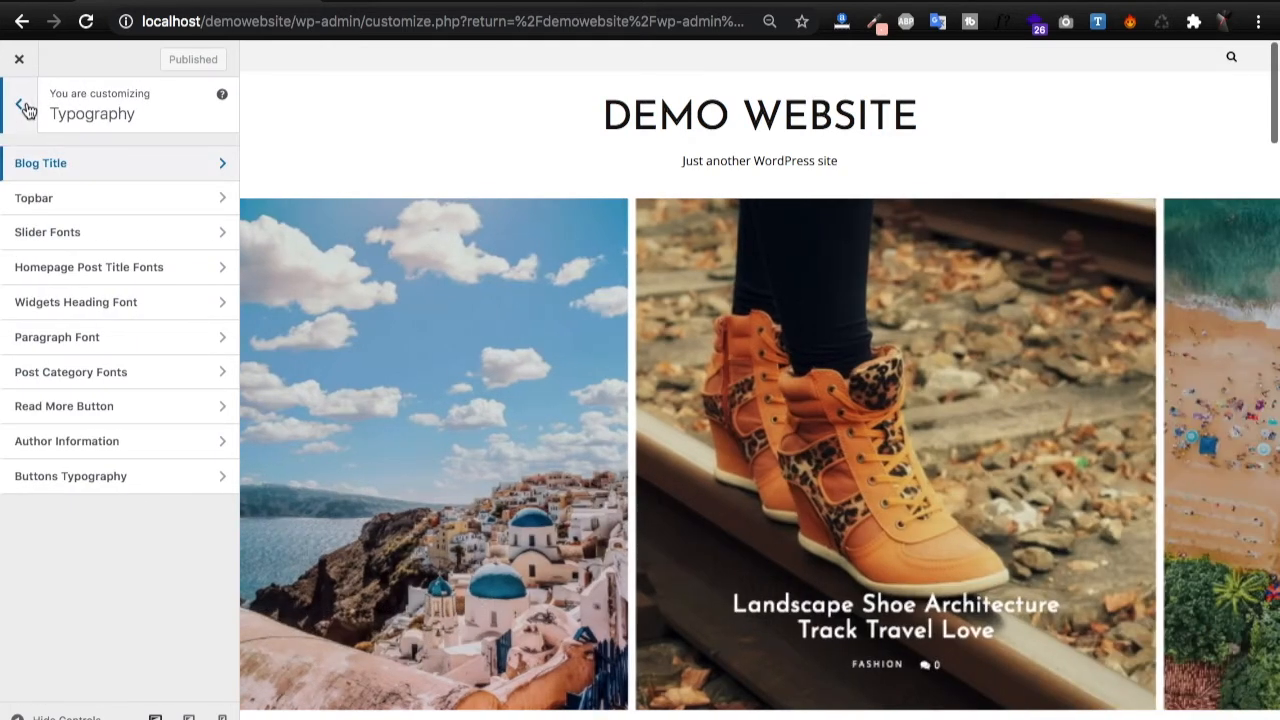
pyautogui.click(28, 124)
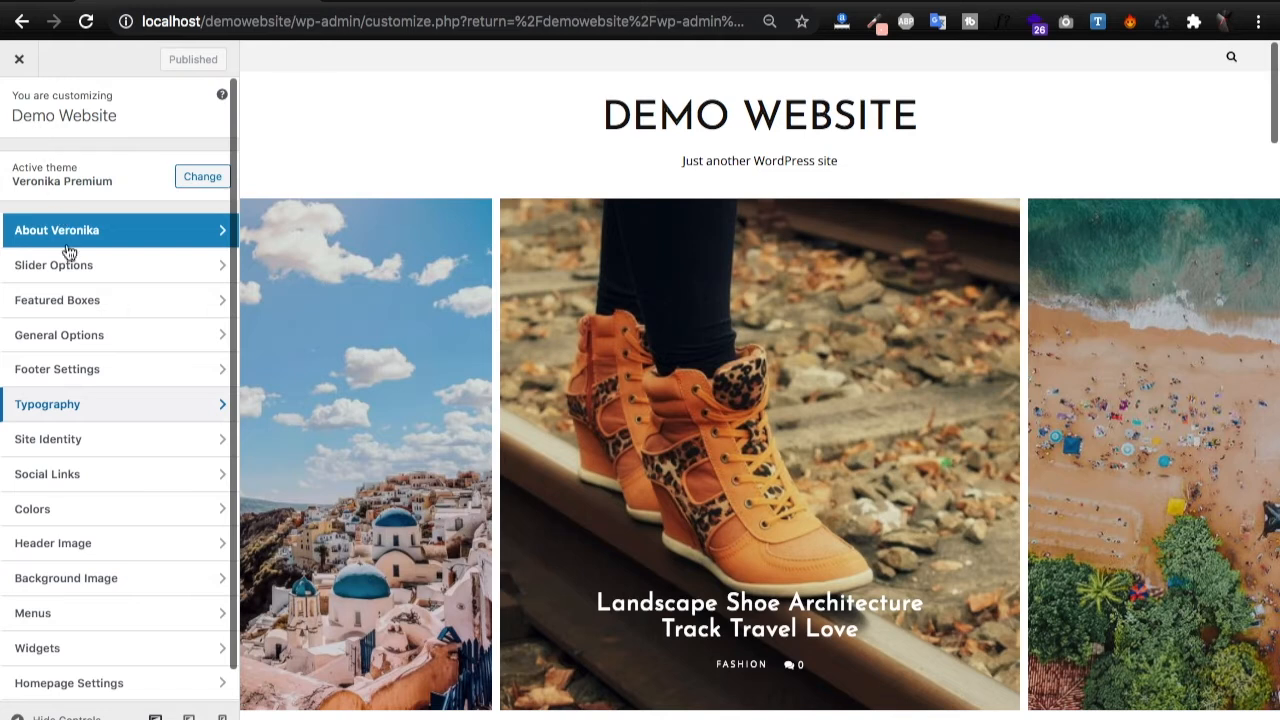
# - In the Site Identity settings, set veronika-1.png from the media library as the site logo without cropping it
pyautogui.click(90, 449)
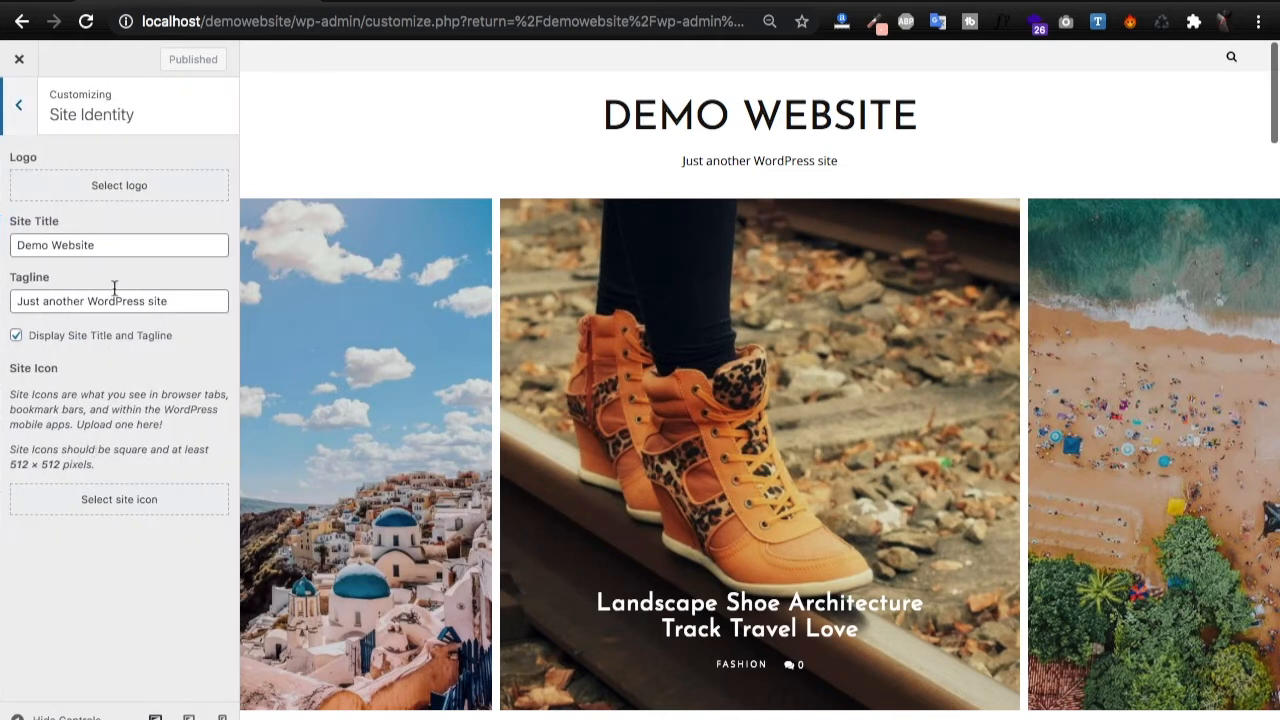
pyautogui.click(119, 186)
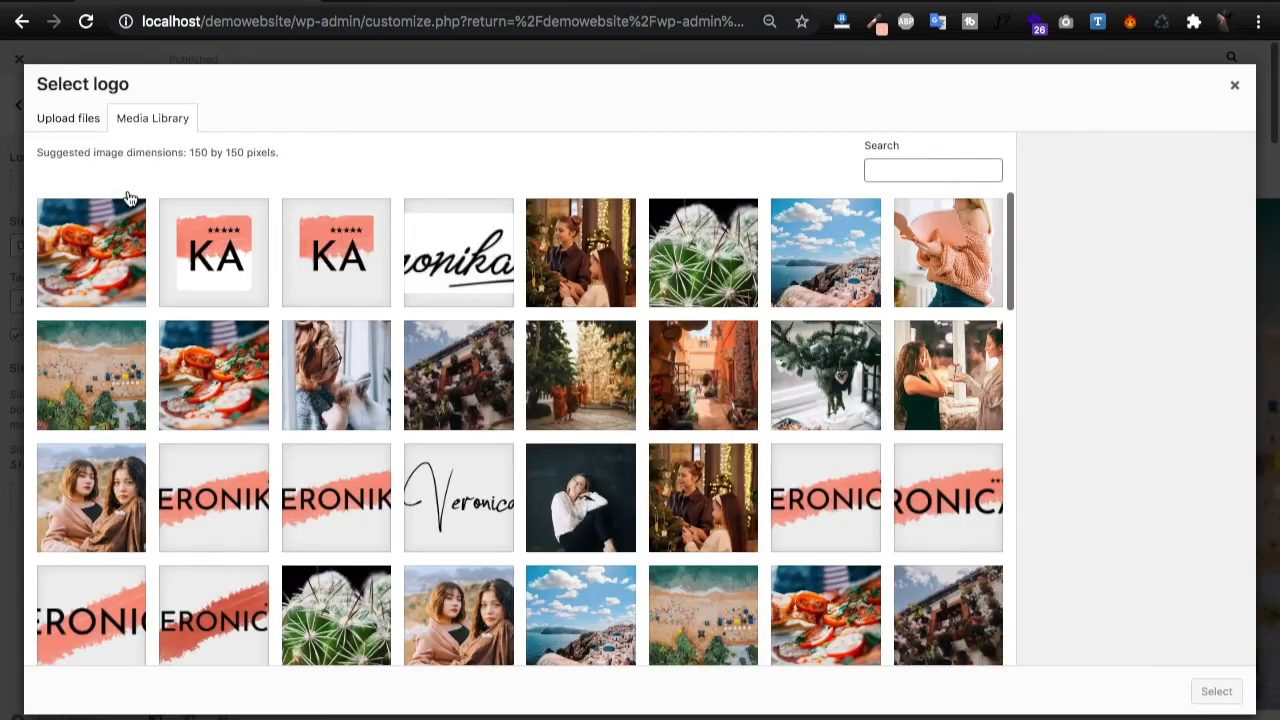
pyautogui.click(303, 490)
pyautogui.click(234, 476)
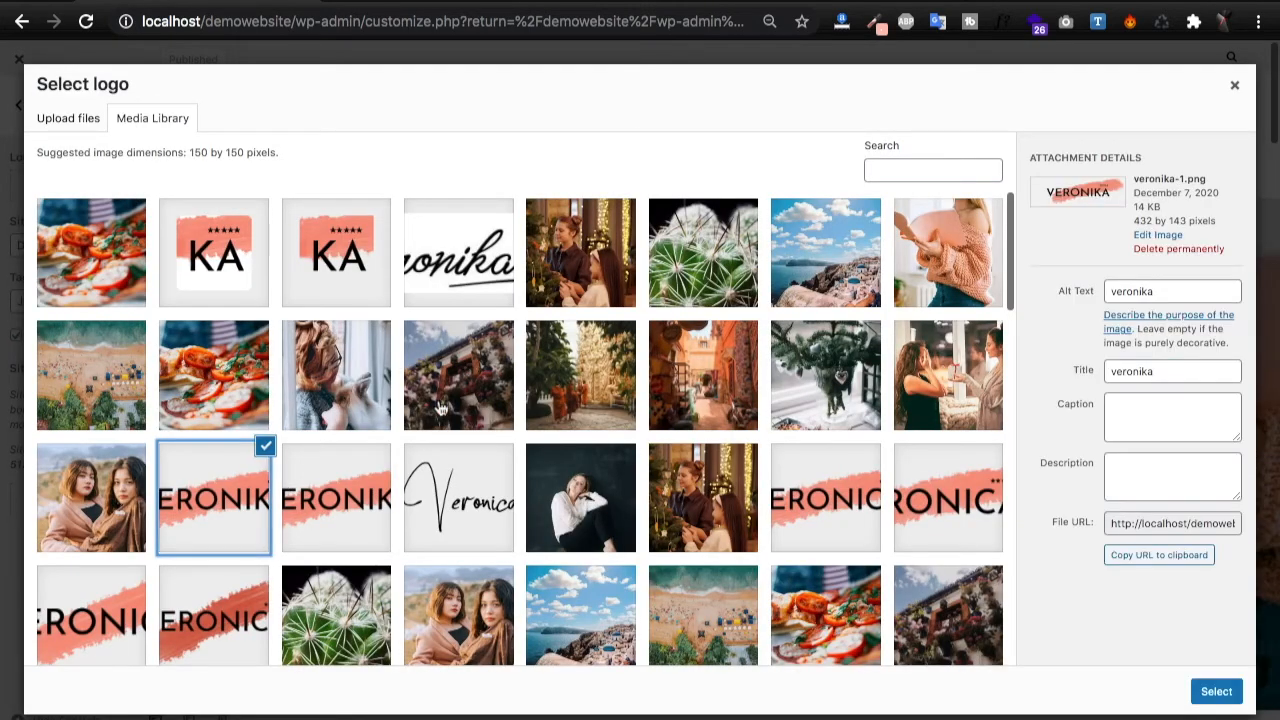
pyautogui.click(1216, 692)
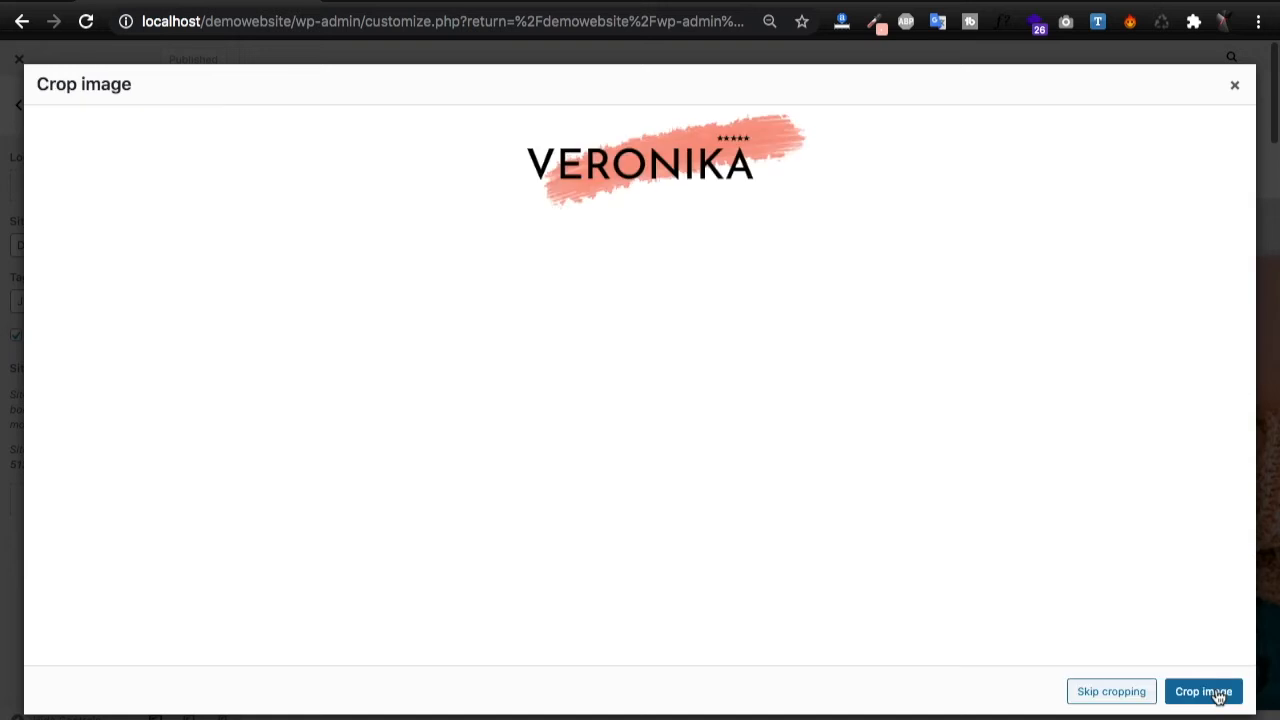
pyautogui.click(1106, 692)
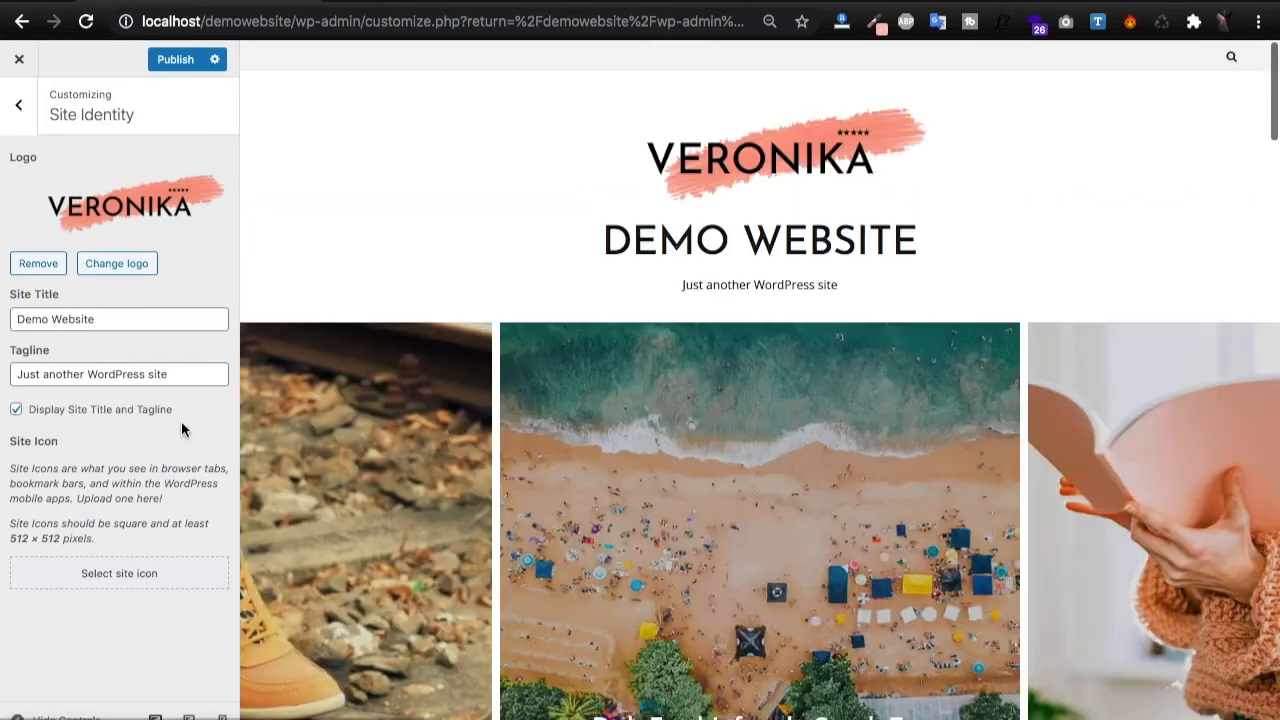
# - Hide the site title and tagline, publish the changes and check the header on the live site
pyautogui.click(17, 411)
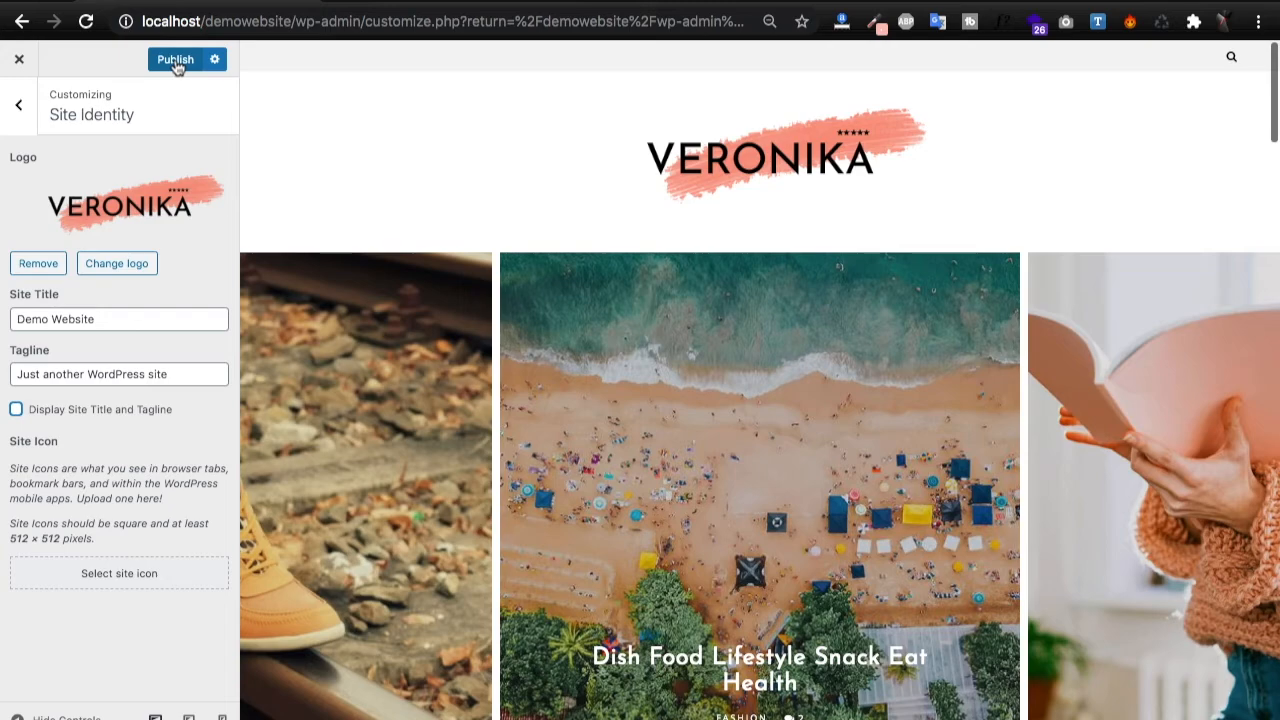
pyautogui.click(175, 60)
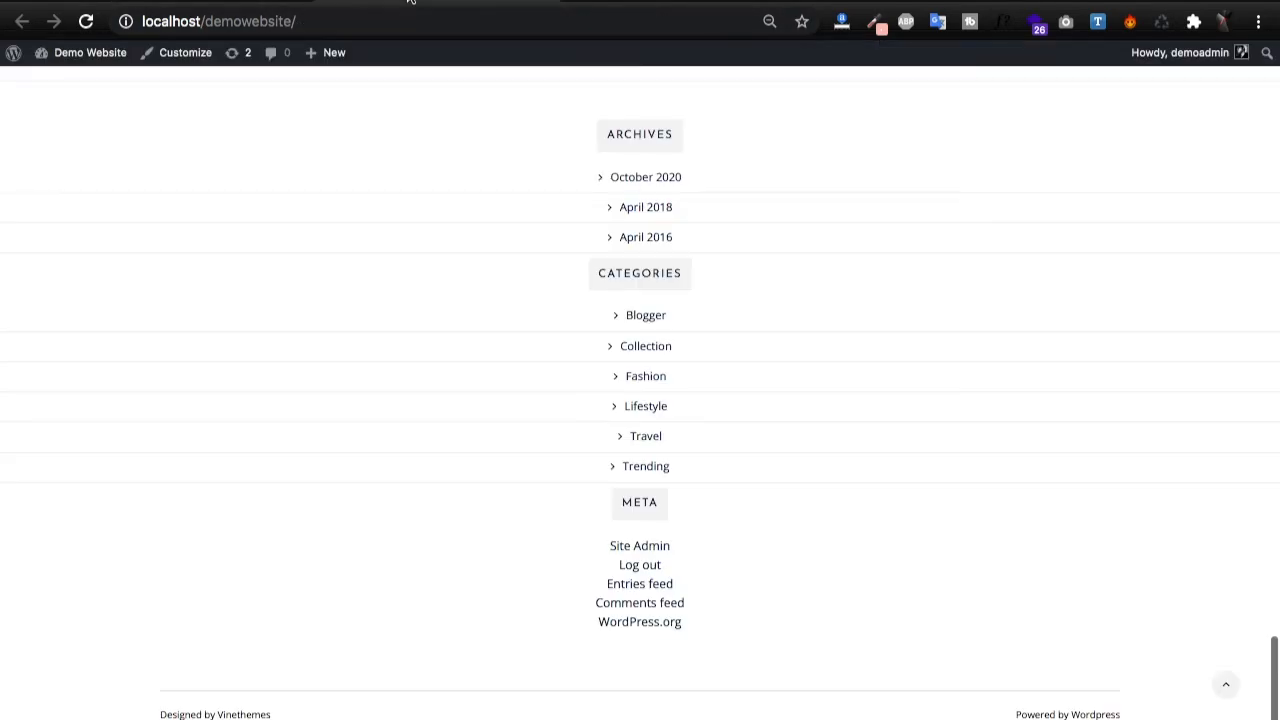
pyautogui.scroll(20, 461, 224)
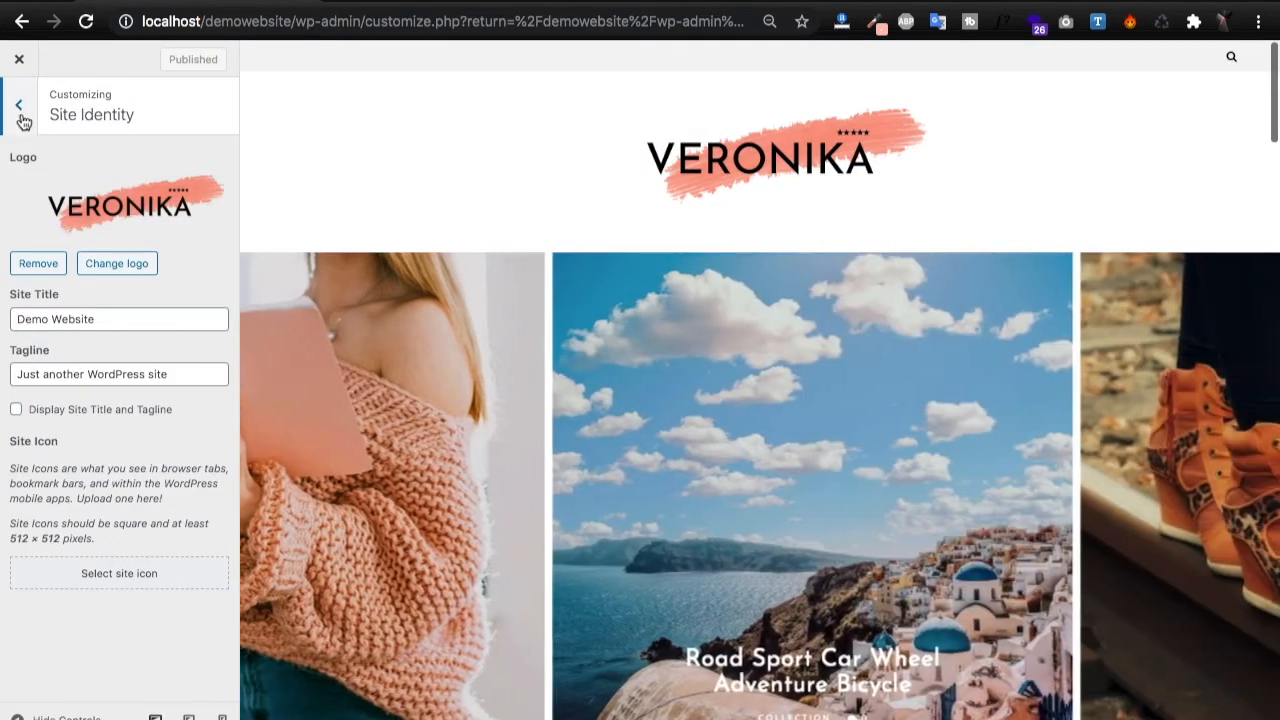
# - In the customizer's Social Links, set Facebook, Twitter, Linkedin, Pinterest, Instagram and Bloglovin to "#"
pyautogui.click(20, 104)
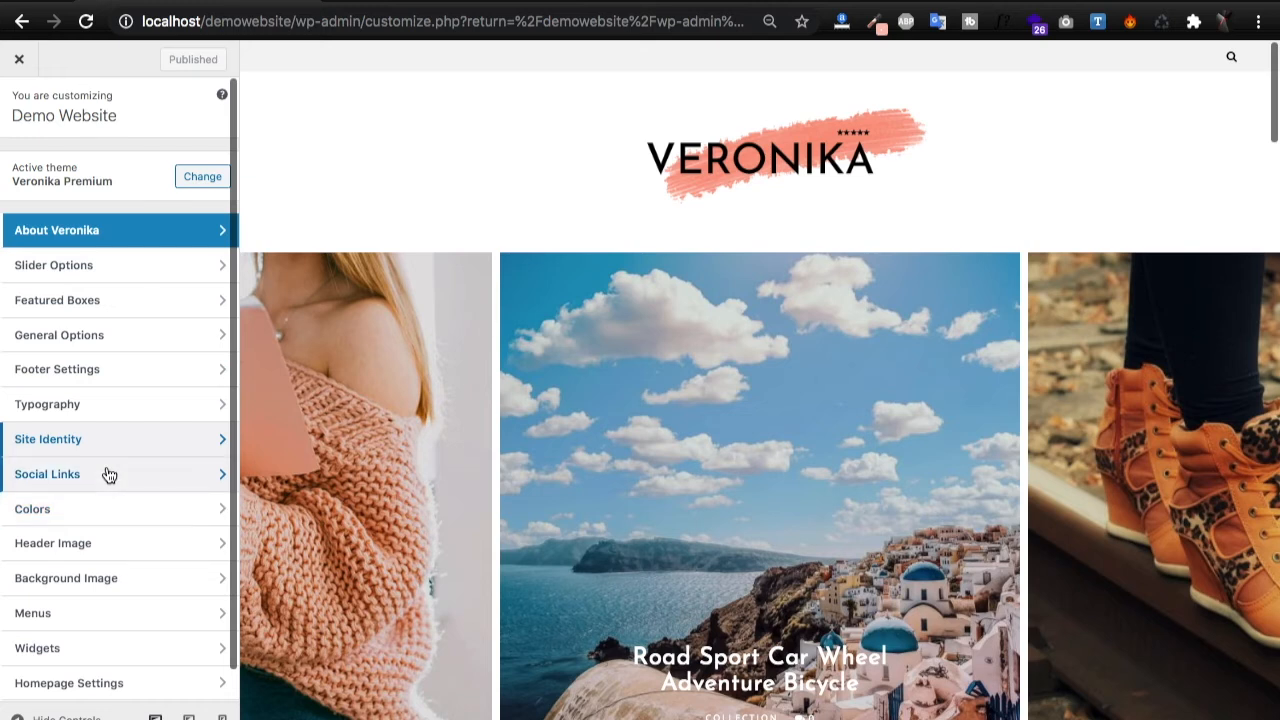
pyautogui.click(107, 474)
pyautogui.click(91, 211)
pyautogui.click(80, 250)
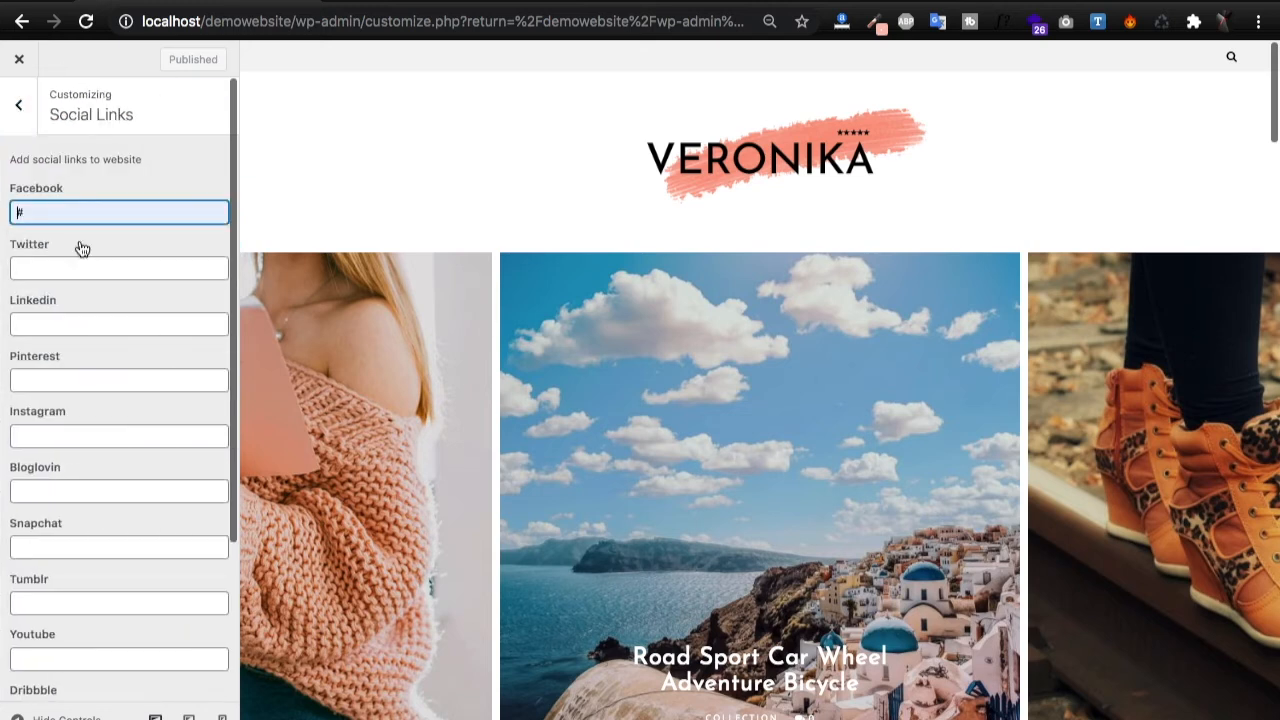
pyautogui.click(77, 266)
pyautogui.click(68, 308)
pyautogui.click(67, 324)
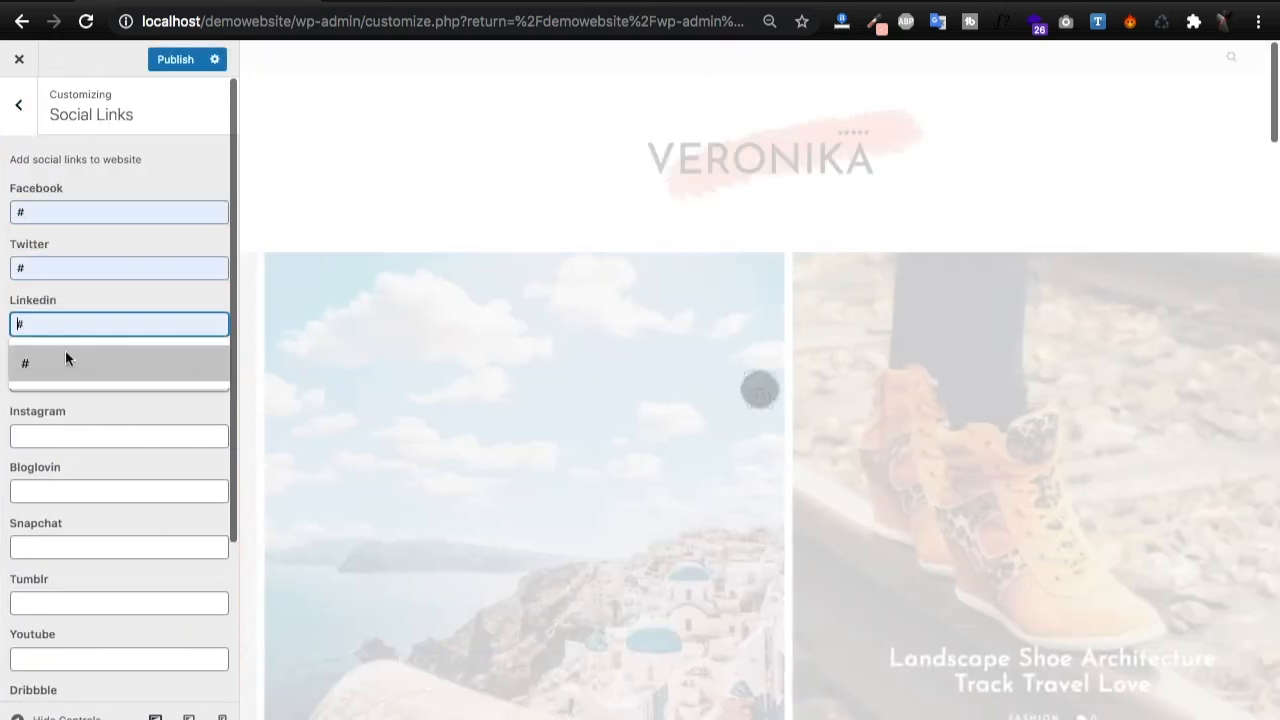
pyautogui.click(65, 360)
pyautogui.click(65, 380)
pyautogui.click(64, 421)
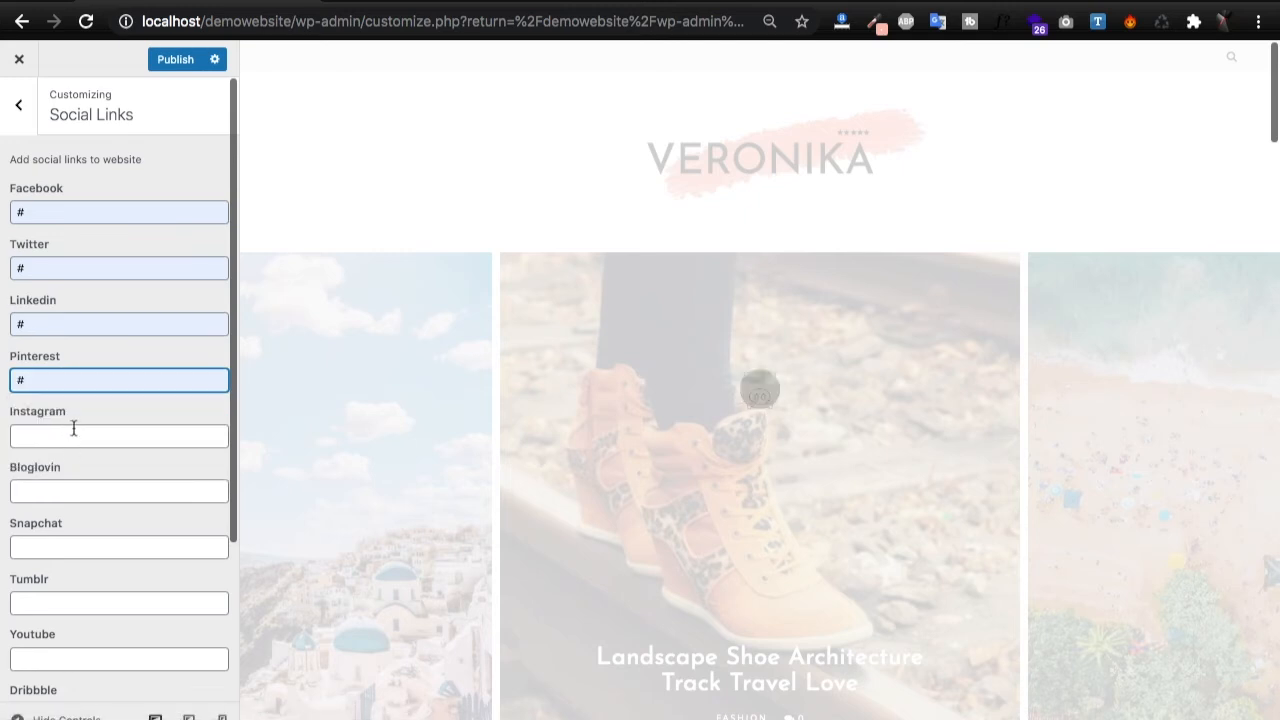
pyautogui.click(71, 436)
pyautogui.click(72, 472)
pyautogui.click(75, 493)
pyautogui.click(74, 520)
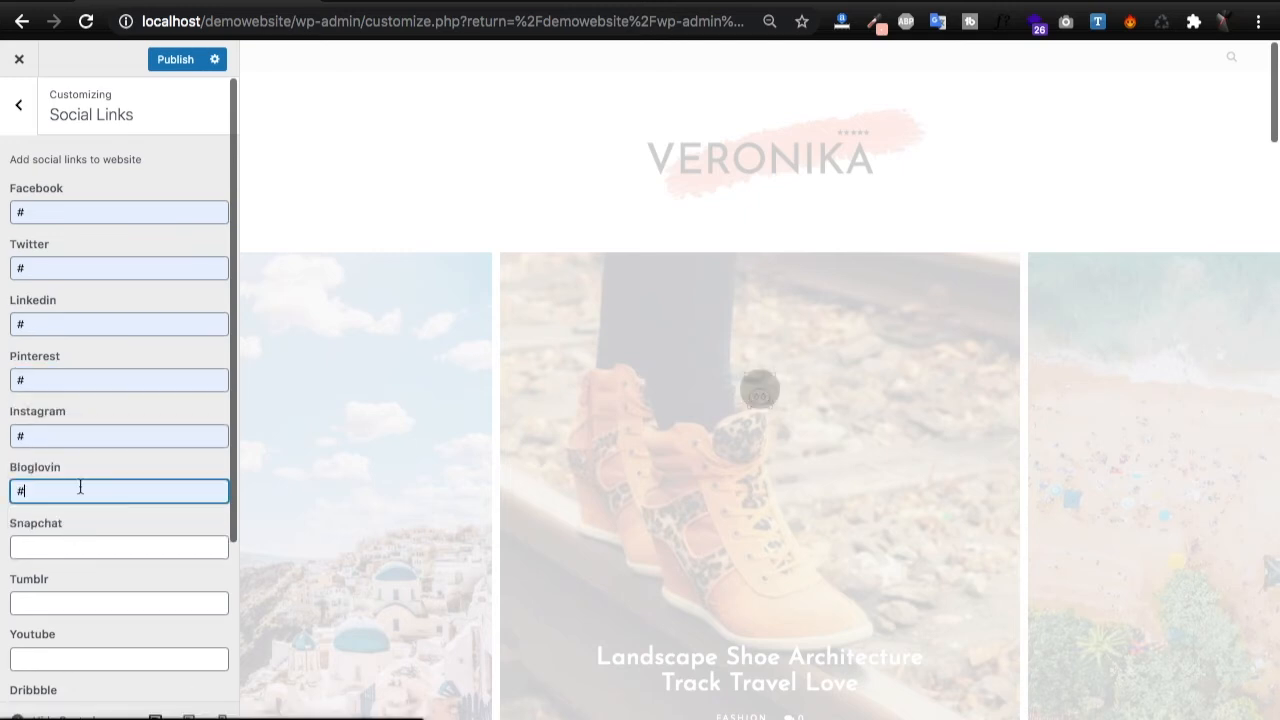
# - Publish the social links and reload the live site to check the social icons in the topbar
pyautogui.click(175, 59)
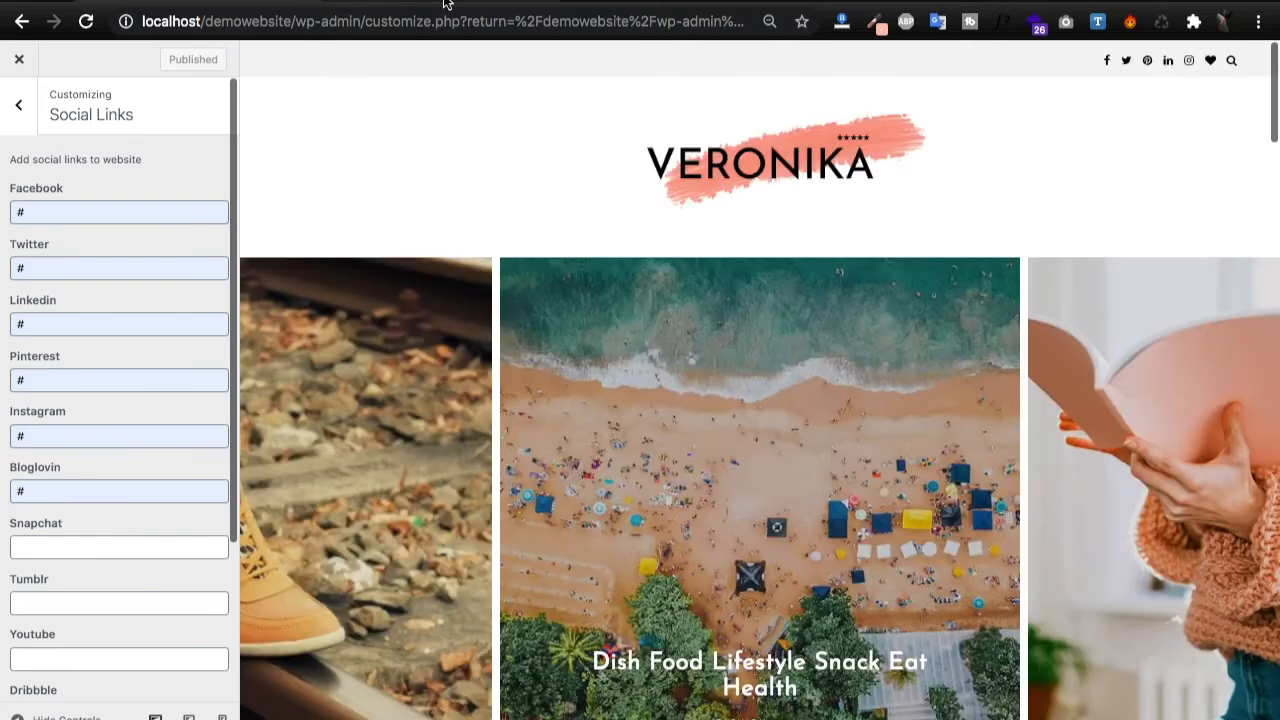
pyautogui.click(446, 3)
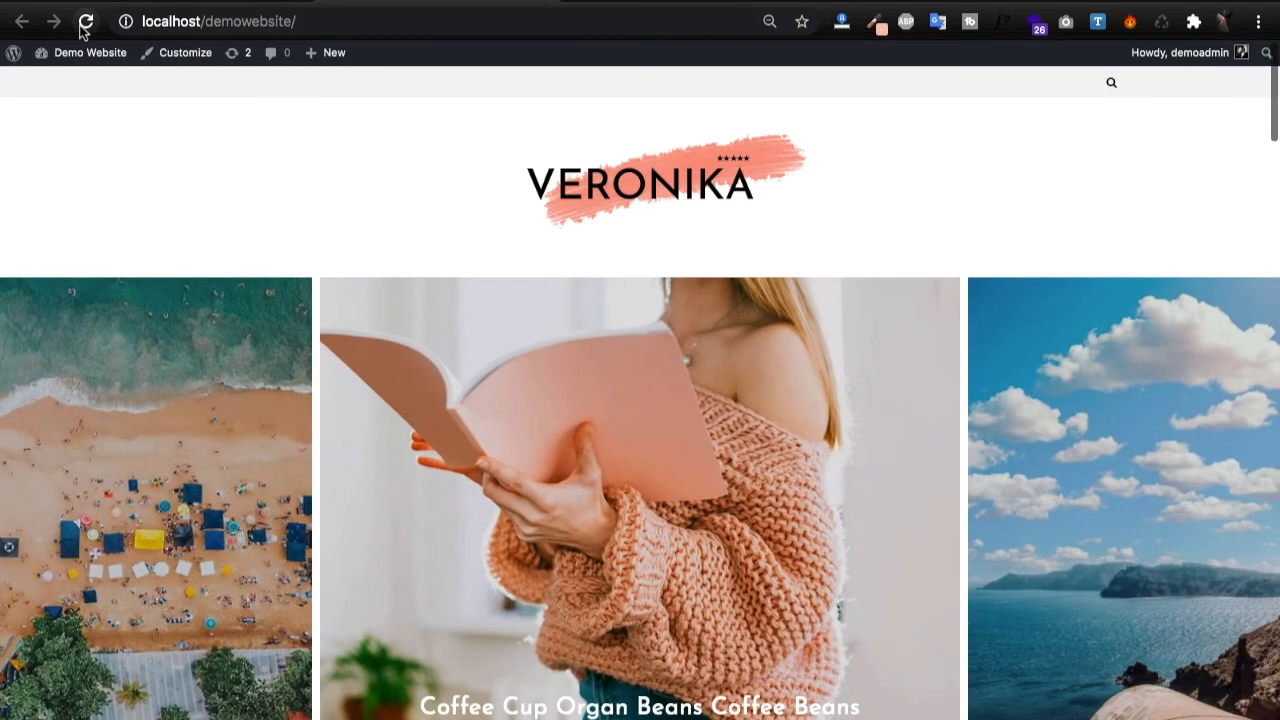
pyautogui.click(84, 24)
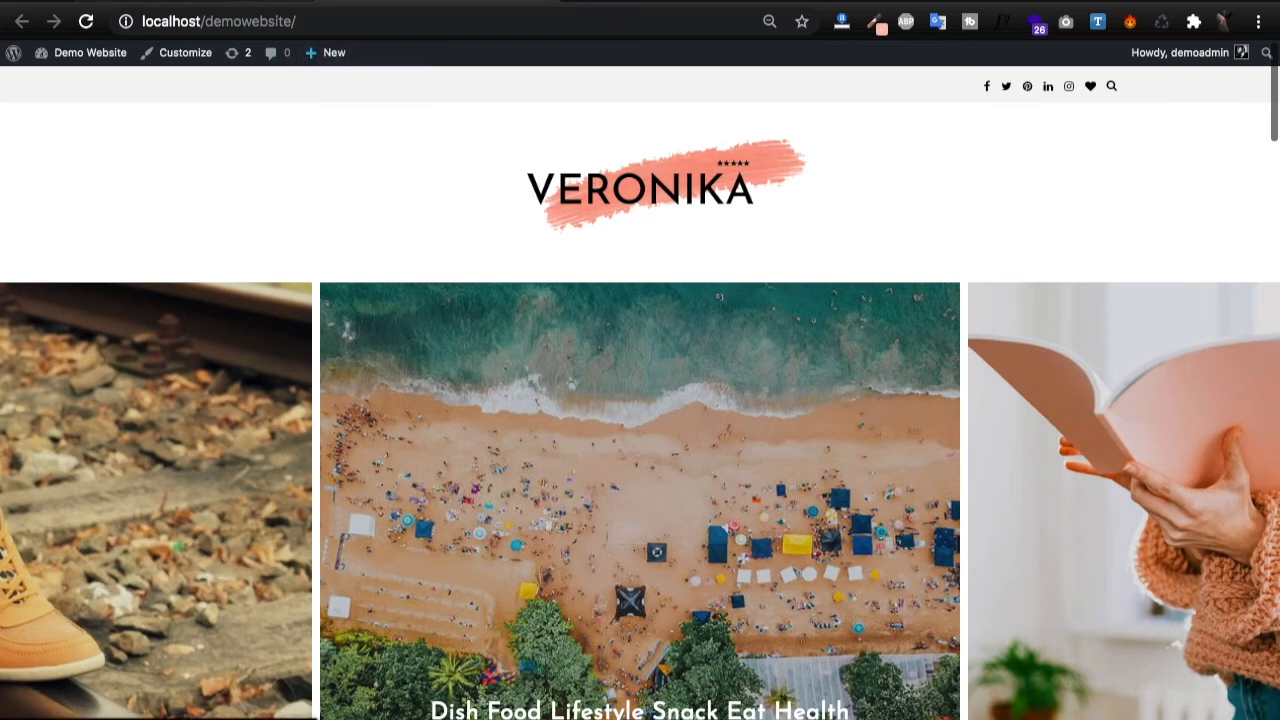
# - Return to the customizer and assign Menu 1 to the Main Menu location
pyautogui.click(268, 3)
pyautogui.click(20, 105)
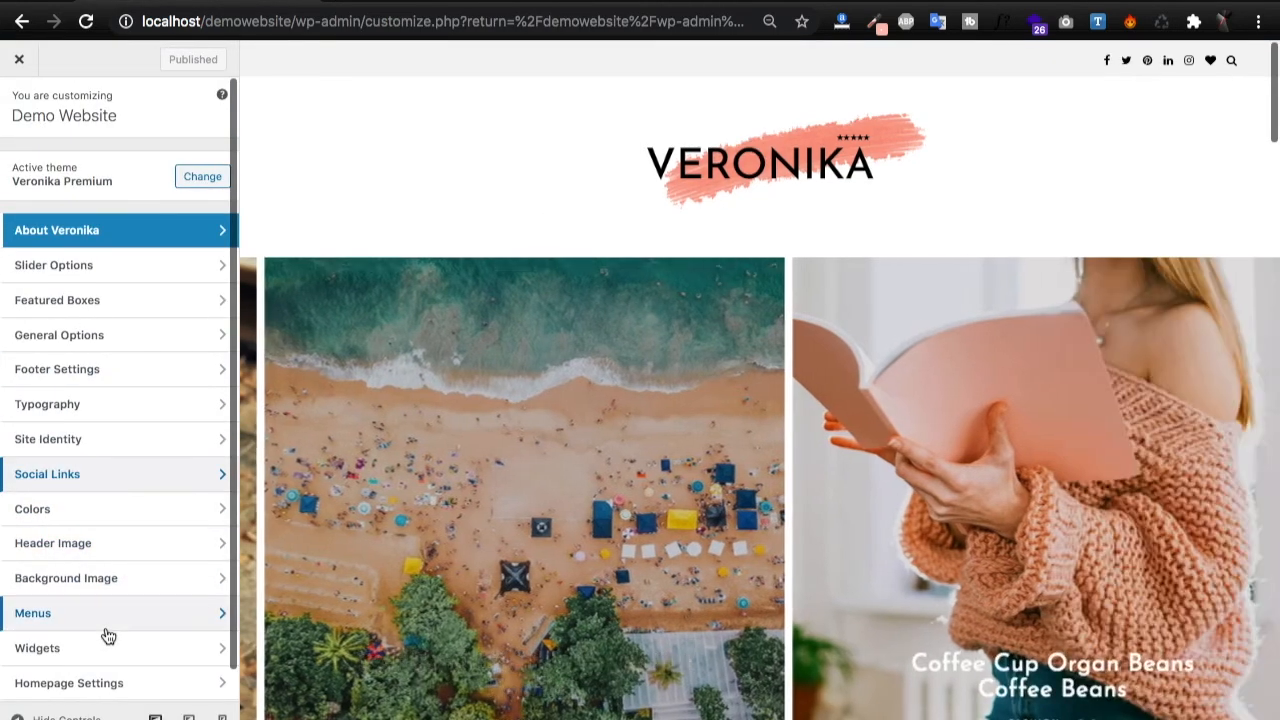
pyautogui.click(105, 620)
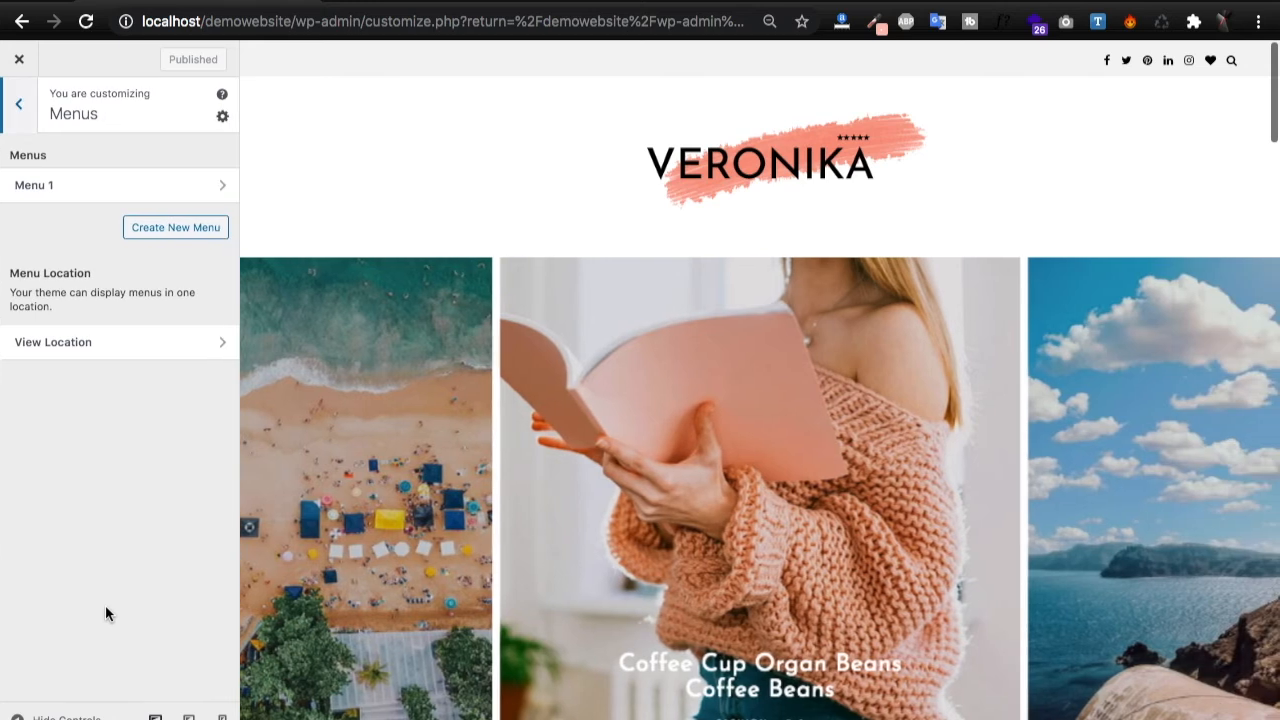
pyautogui.click(103, 349)
pyautogui.click(101, 316)
pyautogui.click(100, 329)
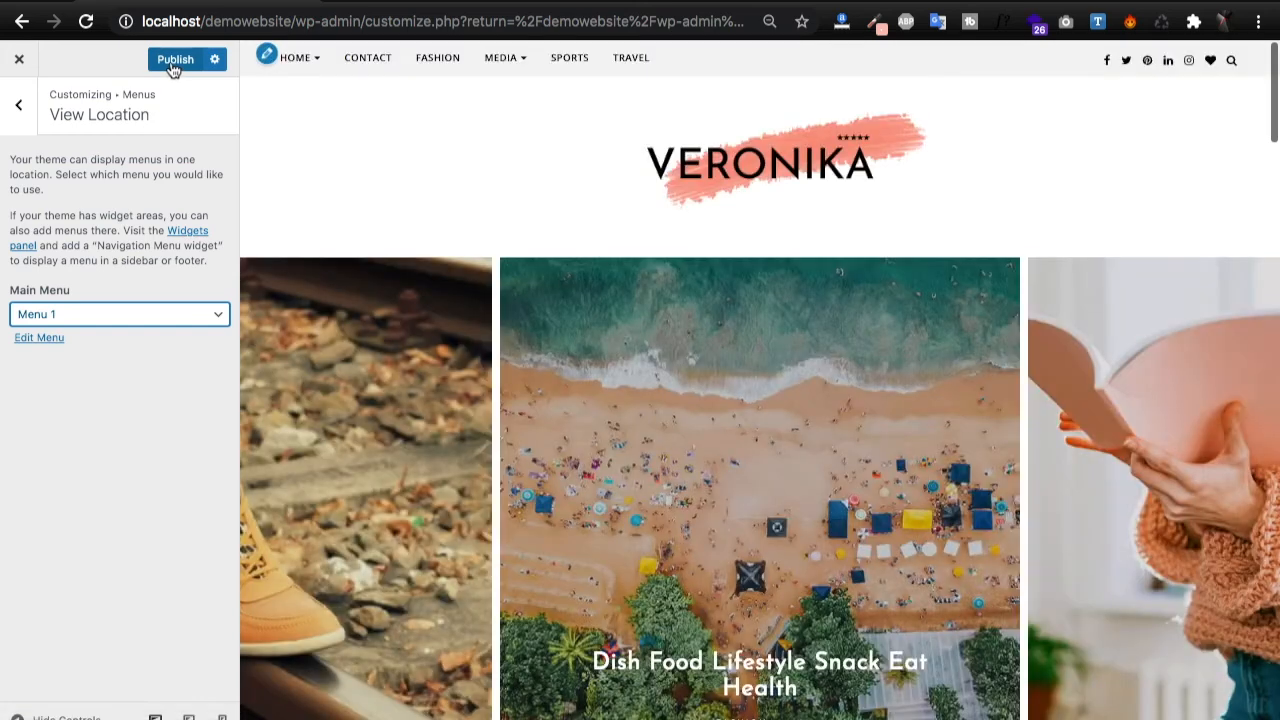
# - Publish the menu assignment and reload the live site to check the navigation menu in the topbar
pyautogui.click(172, 60)
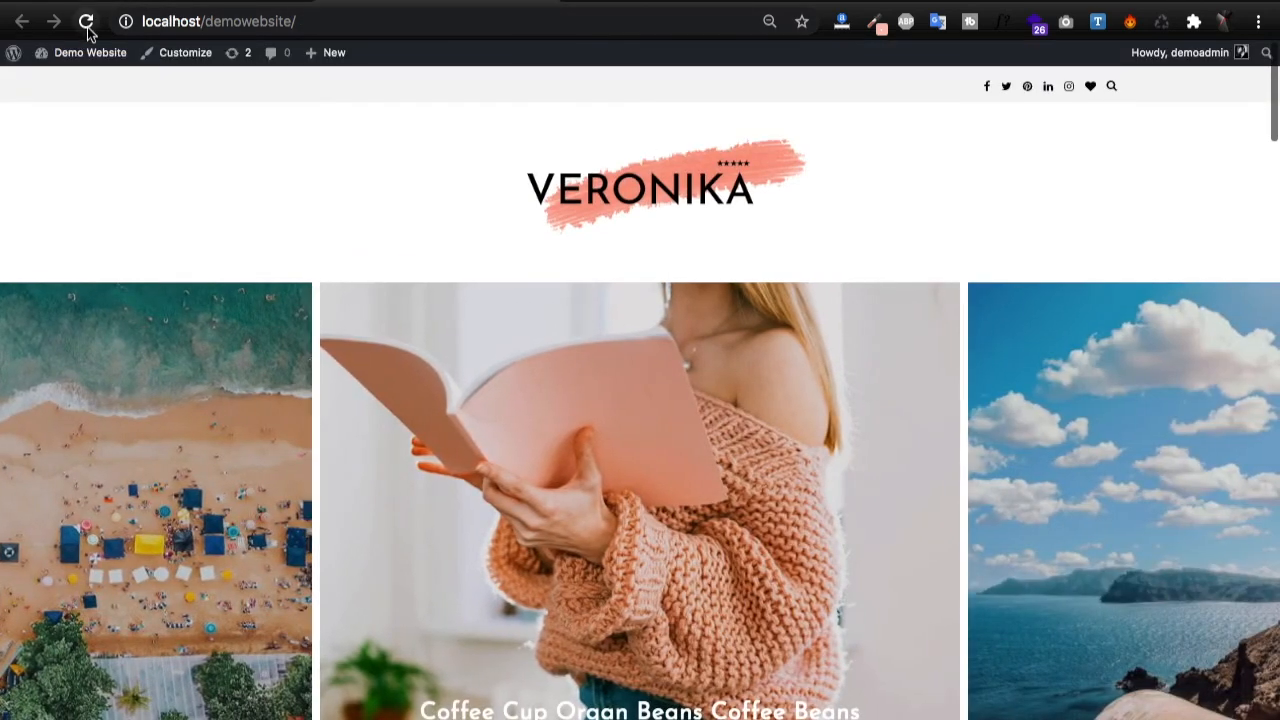
pyautogui.click(87, 29)
pyautogui.moveTo(372, 92)
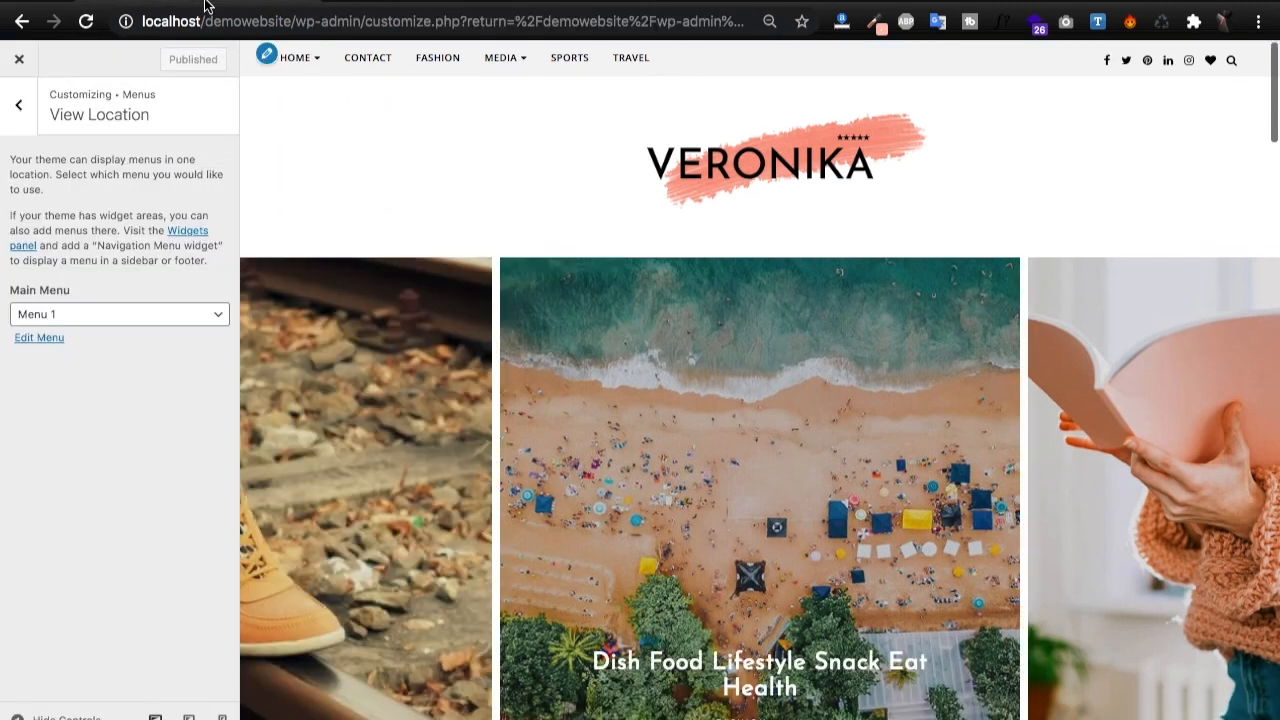
# - Return to the customizer's main section list and look over the remaining sections
pyautogui.click(18, 104)
pyautogui.click(14, 100)
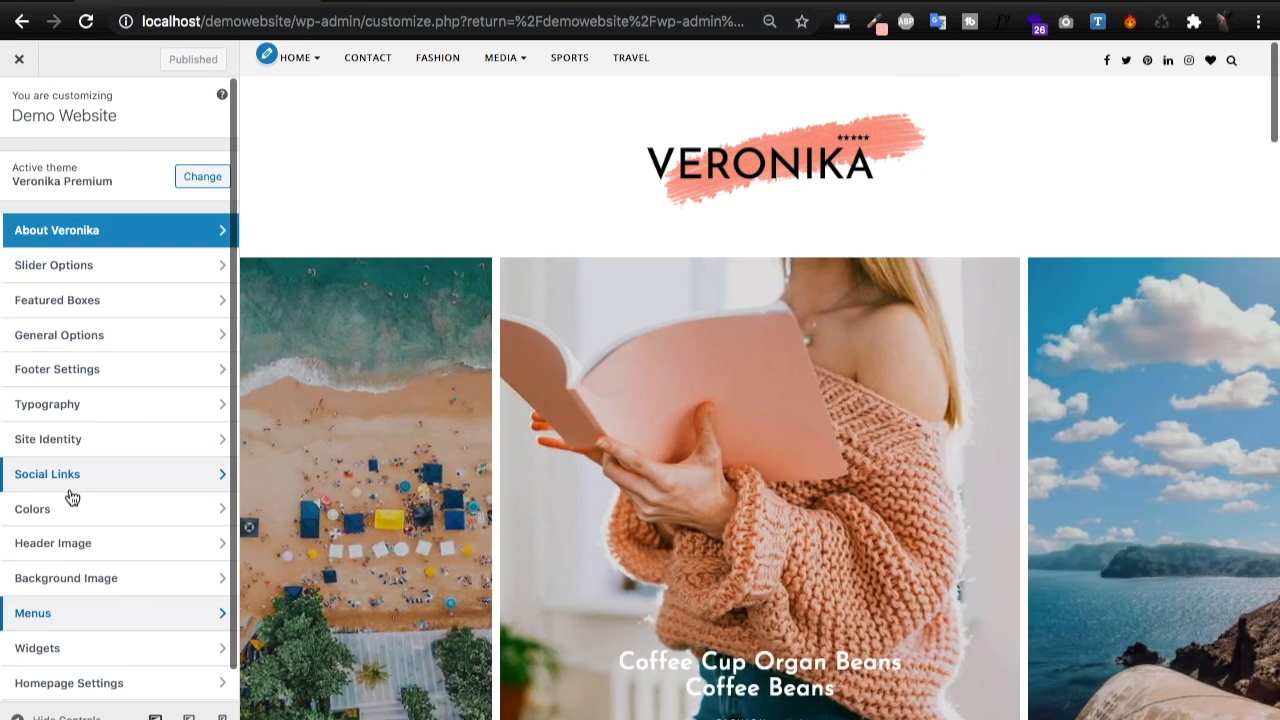
pyautogui.scroll(-1, 71, 497)
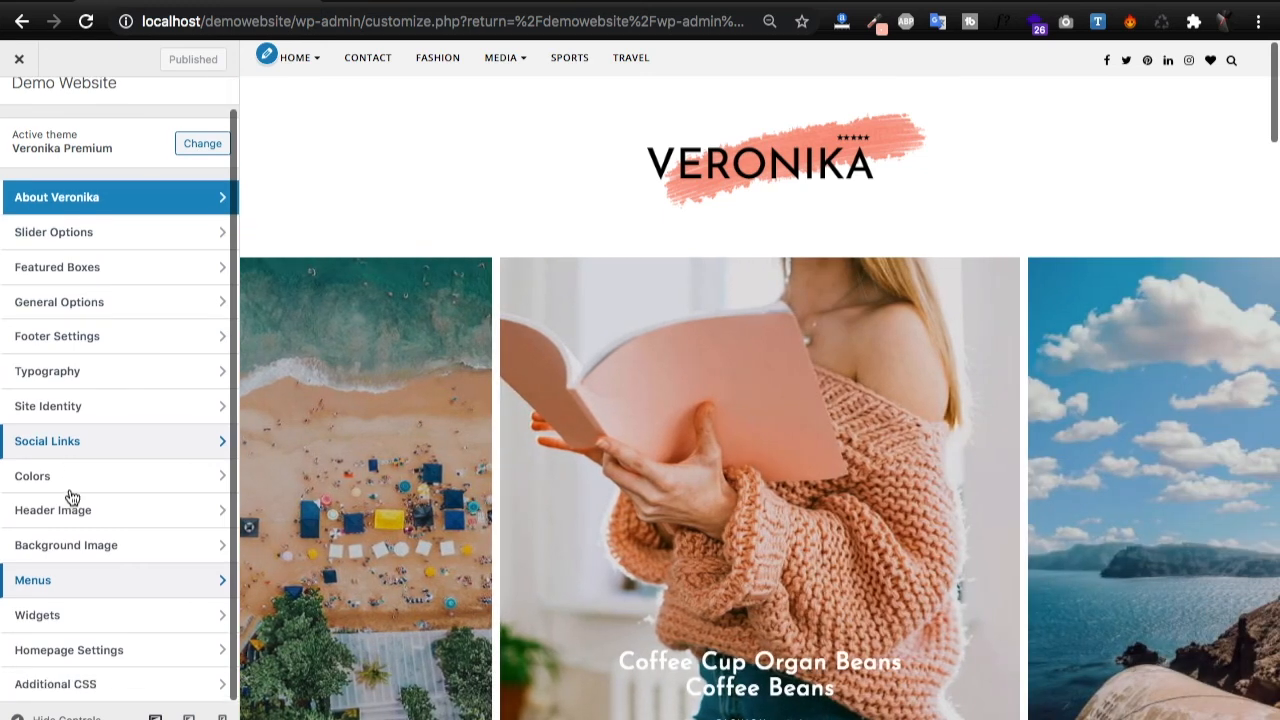